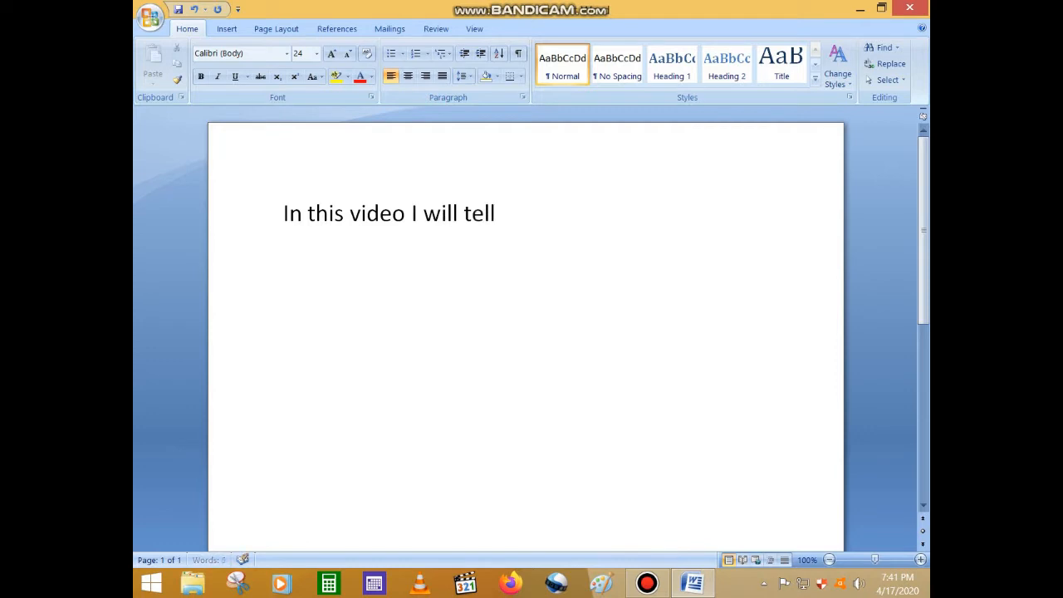
Step: Continue the opening sentence with "you how to make a good thumbnail on your pc with paint app"
text(to)
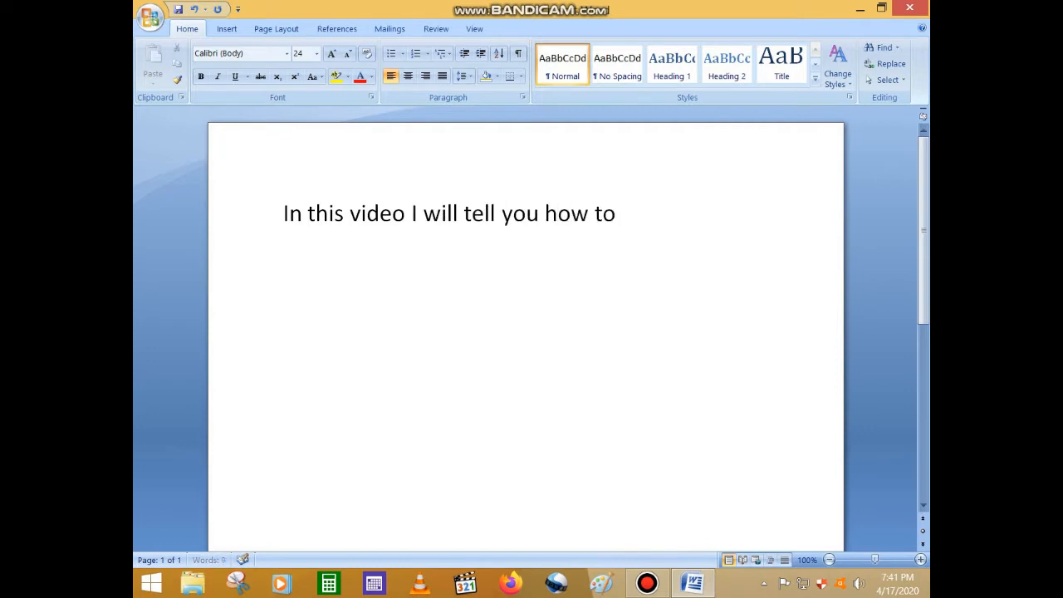
text( make a good th)
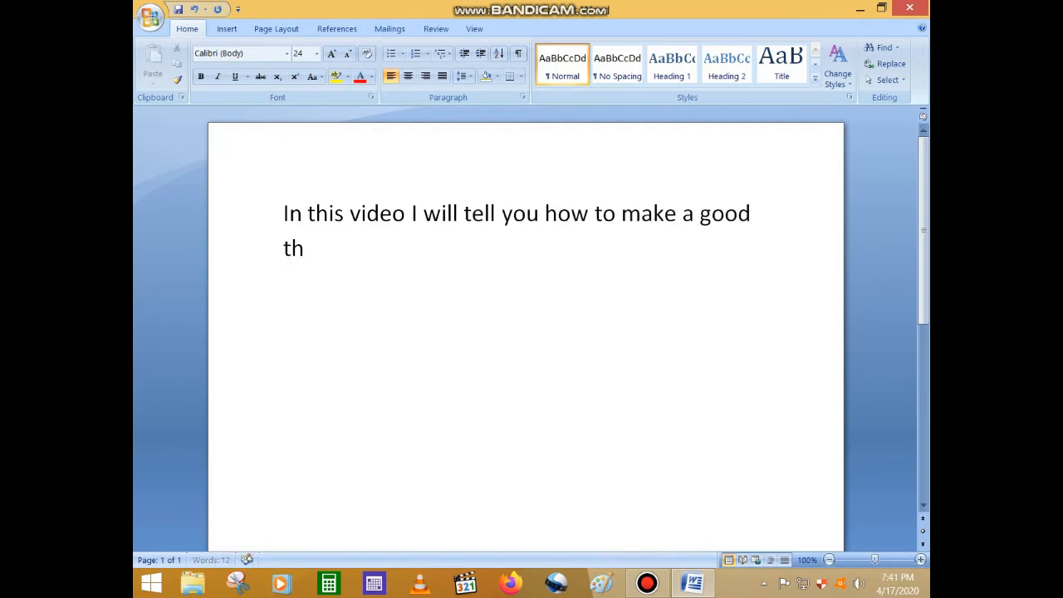
text(umbnail on )
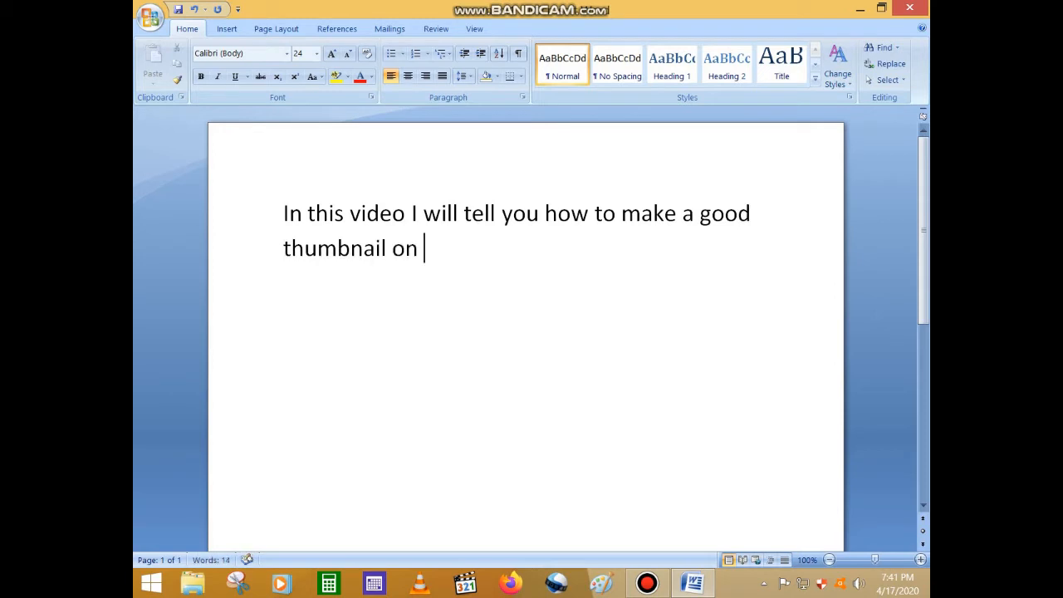
text(your pc wi)
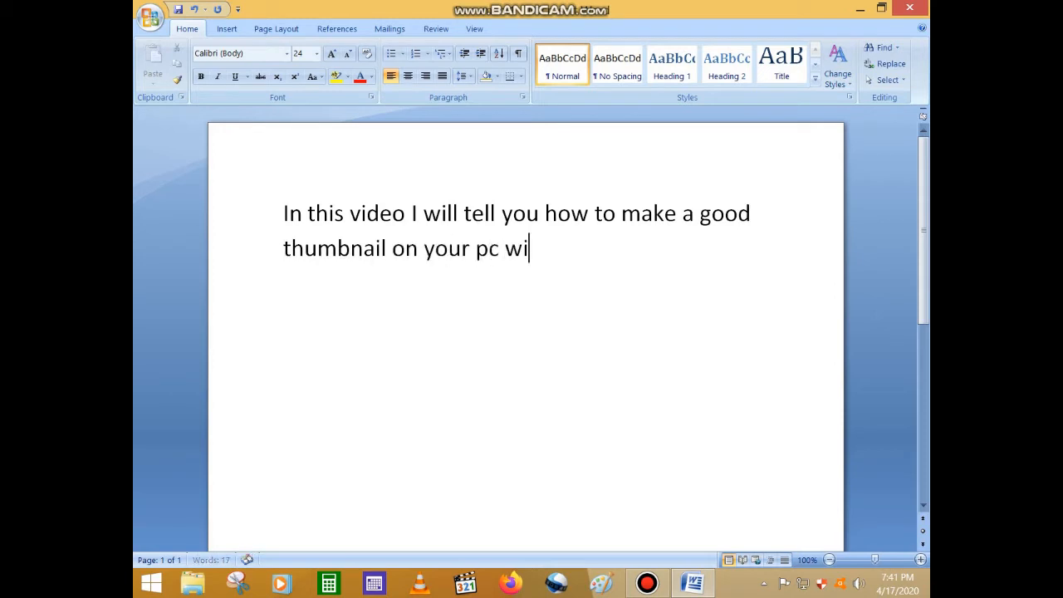
text(th paint app)
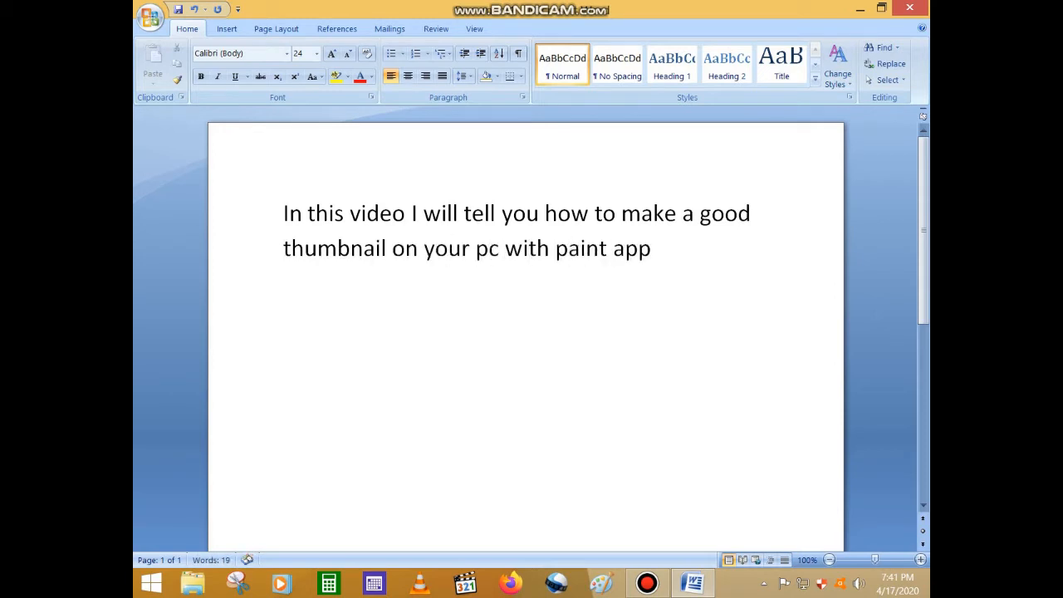
Step: Extend the text with "easily so lrts get started we are making a thumbnail of supercars for example"
text( easily so lrts )
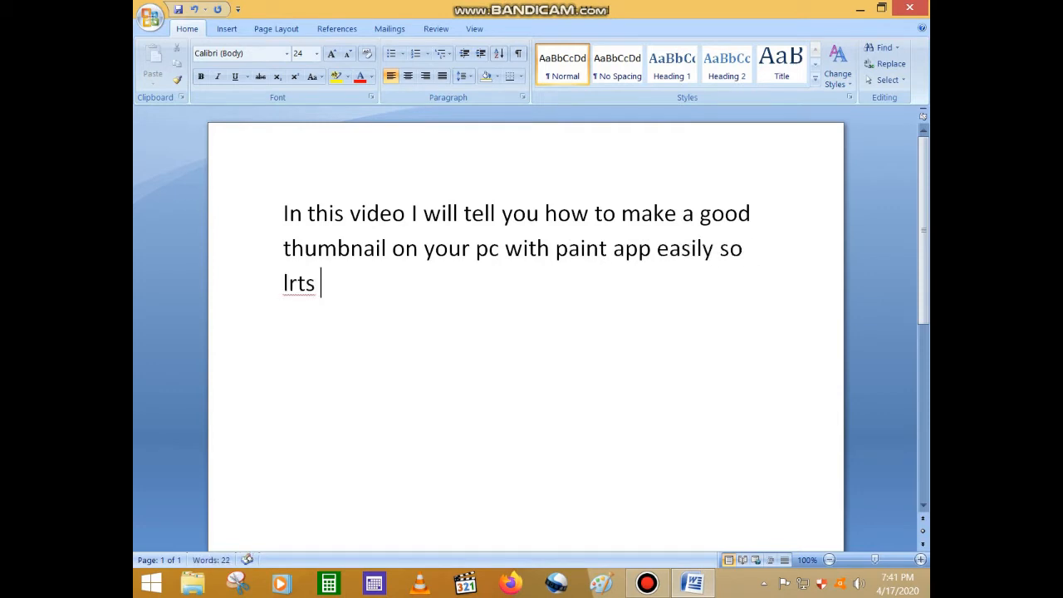
text(get started we a)
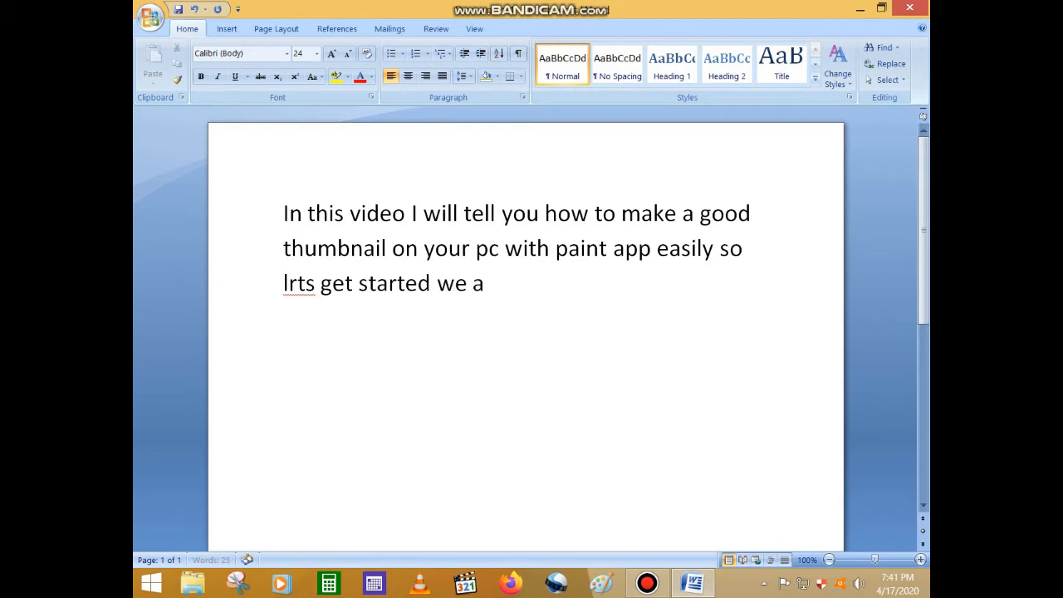
text(re making a th)
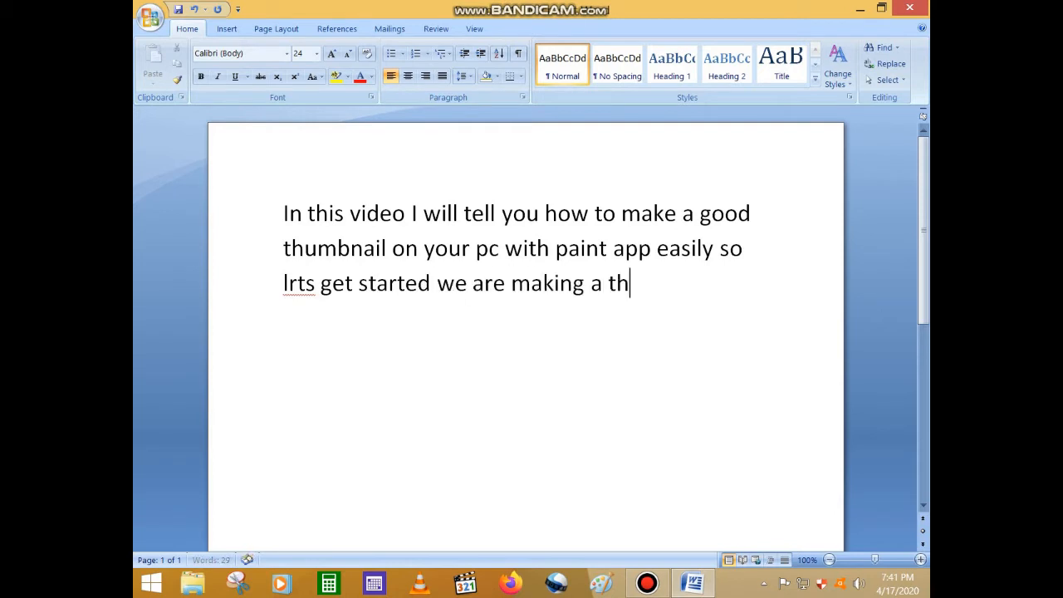
text(umbnail of s)
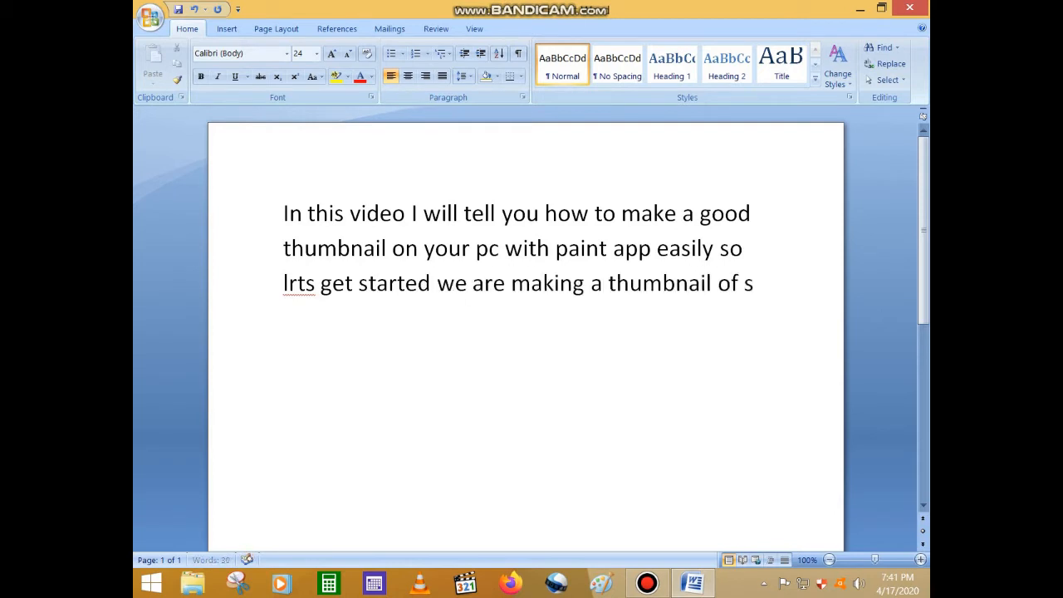
text(upercars )
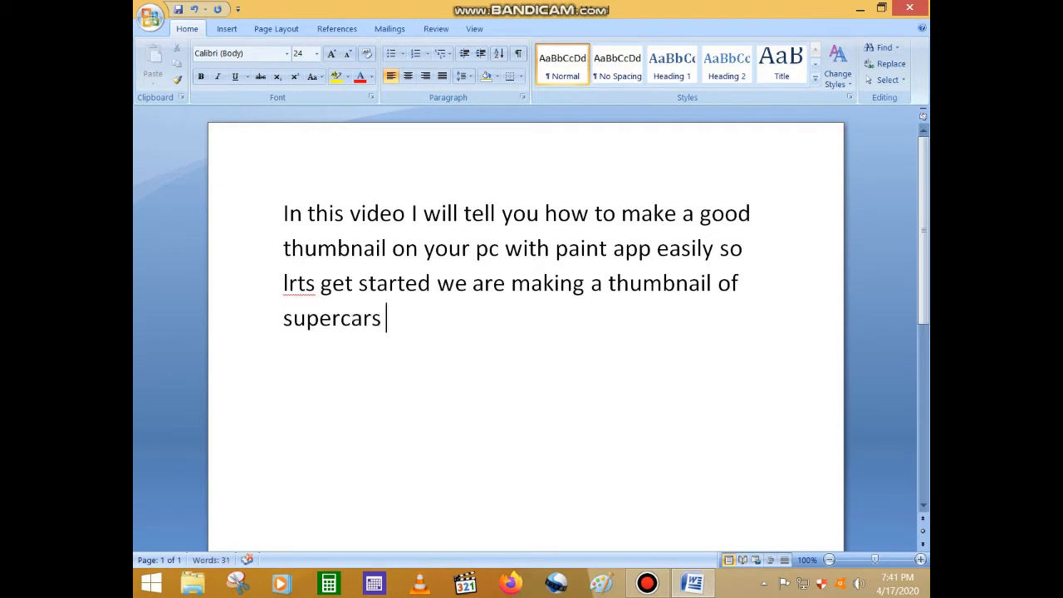
text(for example)
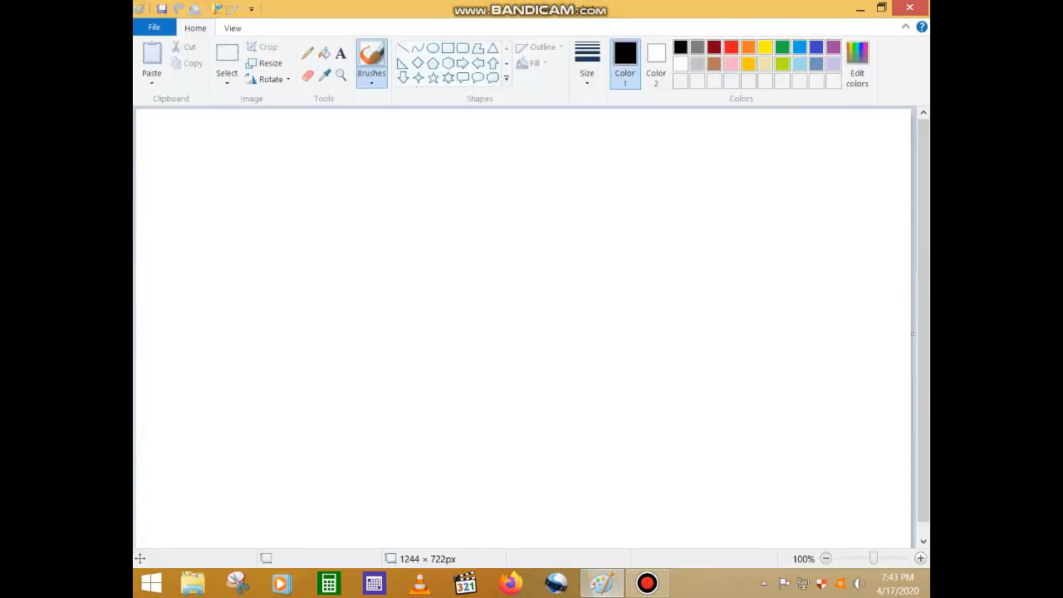
Step: In Paint, enlarge the blank canvas to 2532 × 1394 px
key(ctrl+Page_Down)
drag(525, 335, 924, 543)
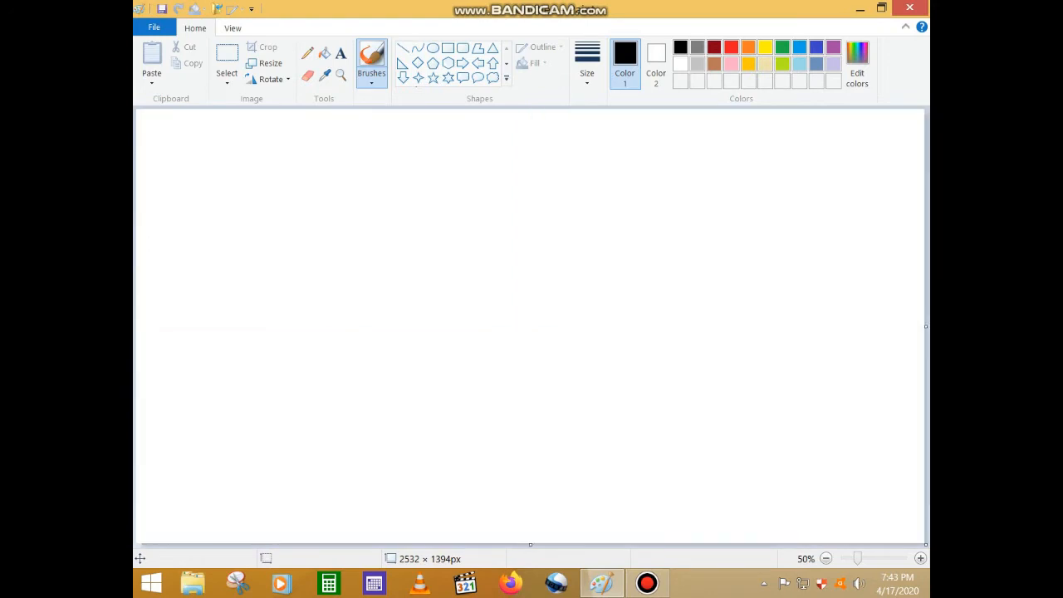
Step: Insert hqdefault.jpg from file and enlarge it to about 1264 × 652 px in the canvas's upper-left quarter
click(151, 82)
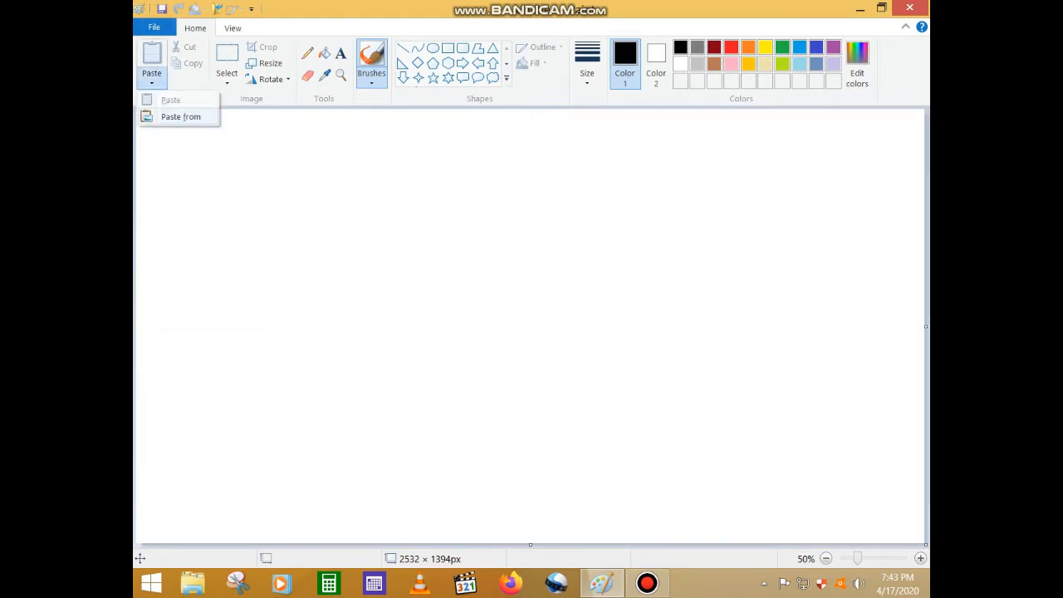
click(181, 116)
double_click(646, 201)
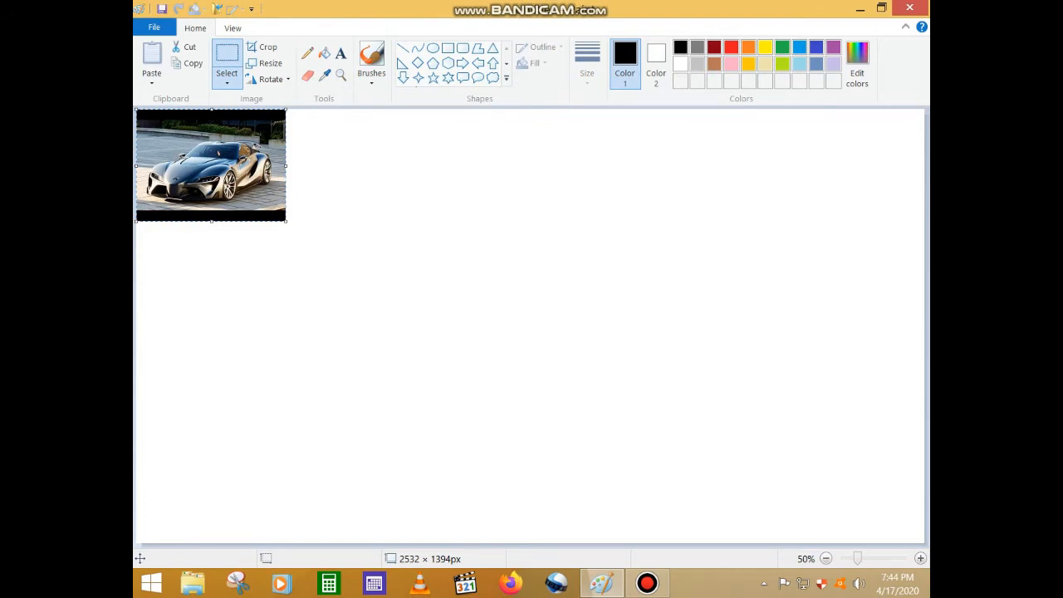
drag(136, 109, 558, 324)
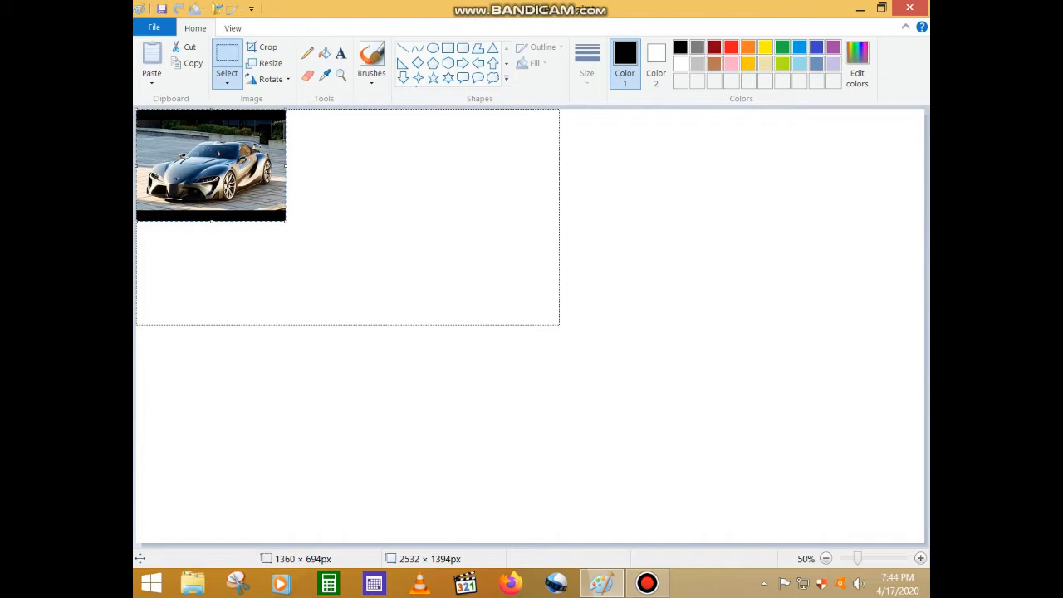
drag(559, 324, 528, 334)
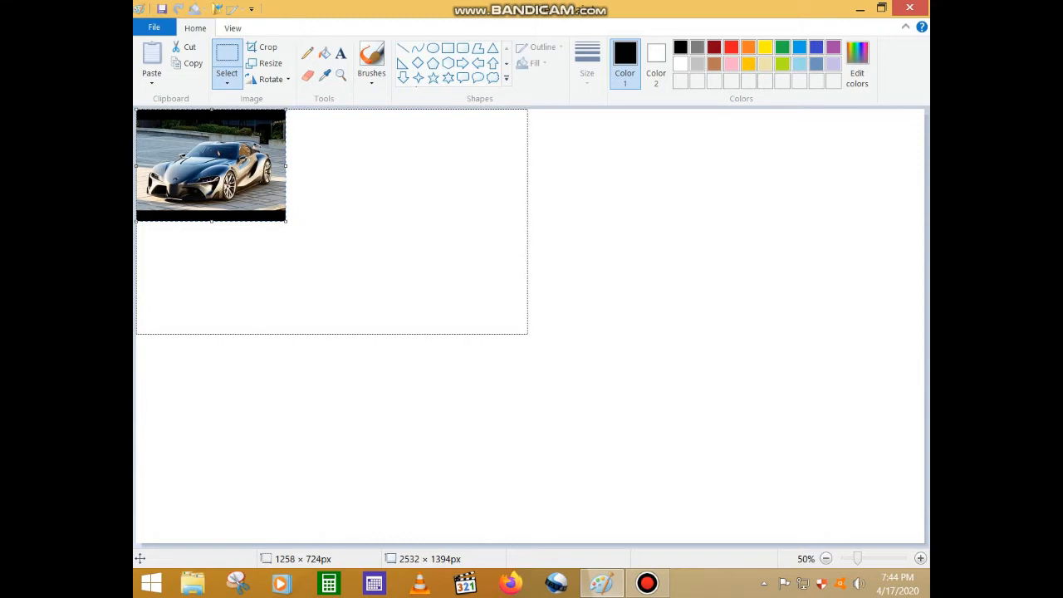
drag(527, 334, 530, 312)
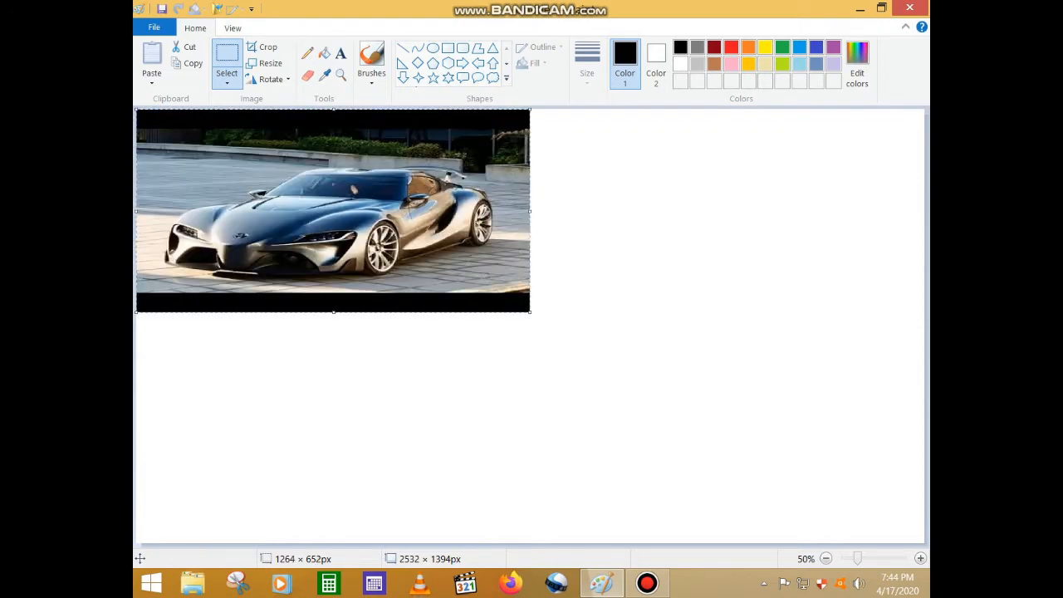
click(151, 79)
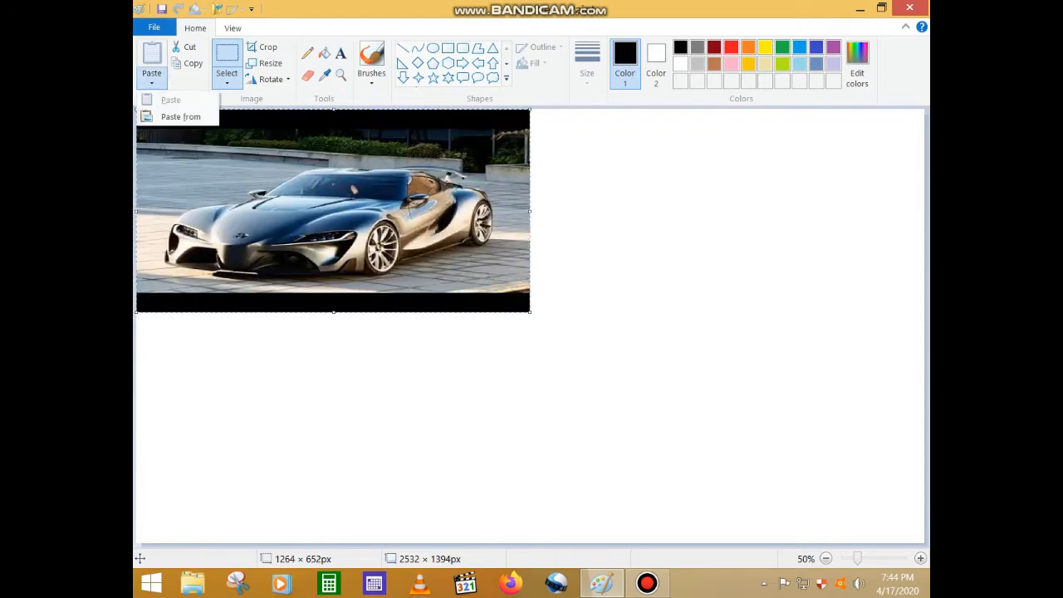
click(180, 117)
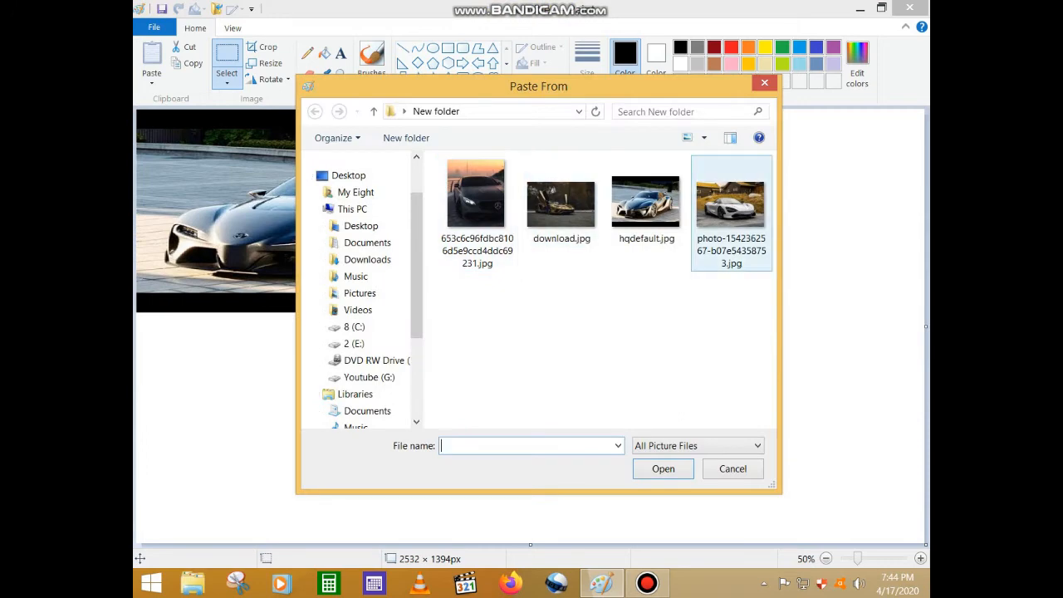
double_click(731, 208)
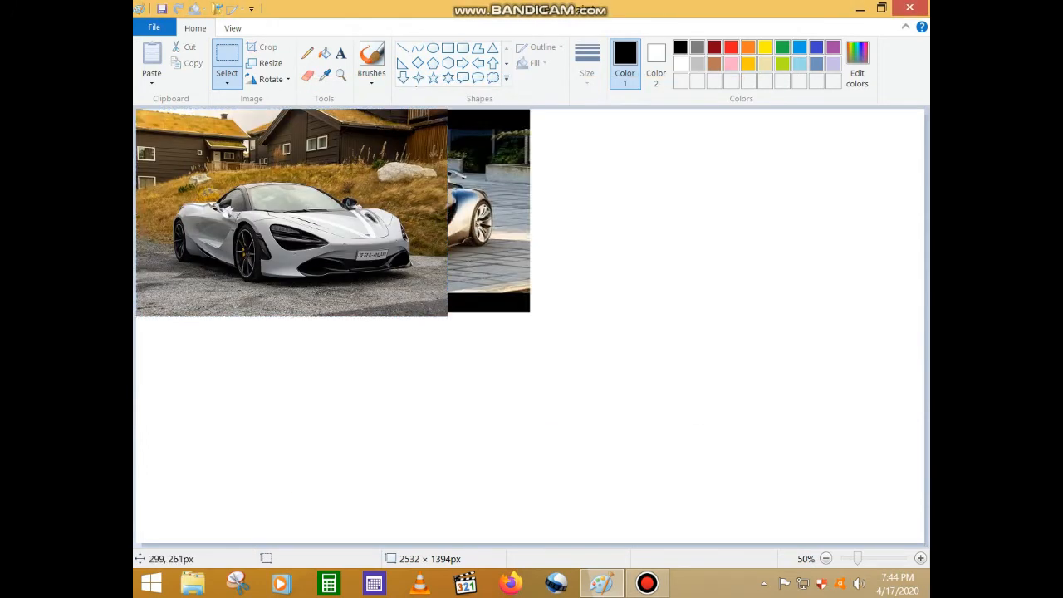
drag(229, 190, 628, 201)
drag(794, 231, 785, 212)
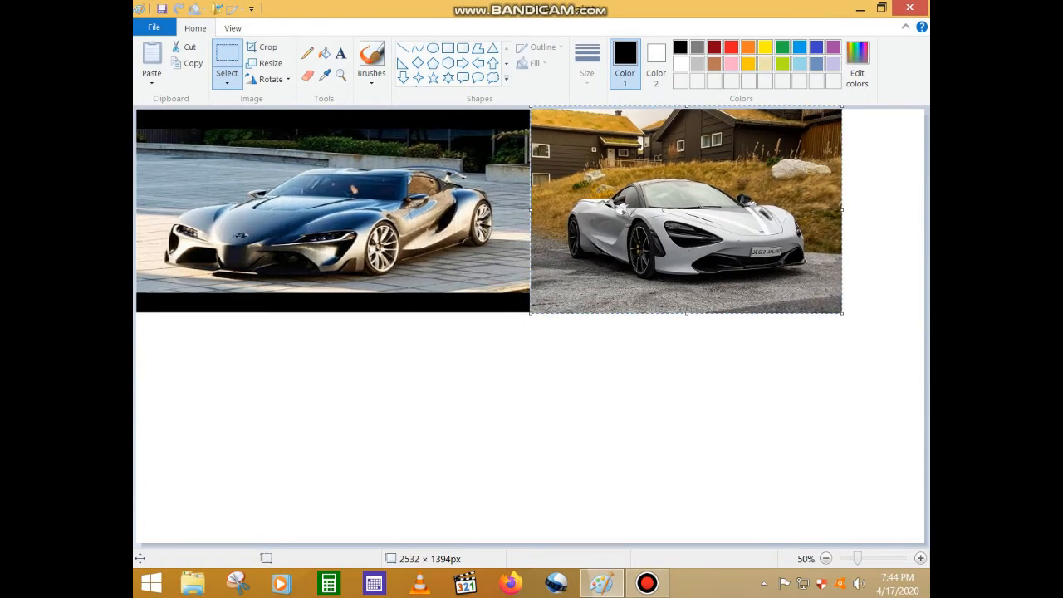
drag(686, 314, 687, 312)
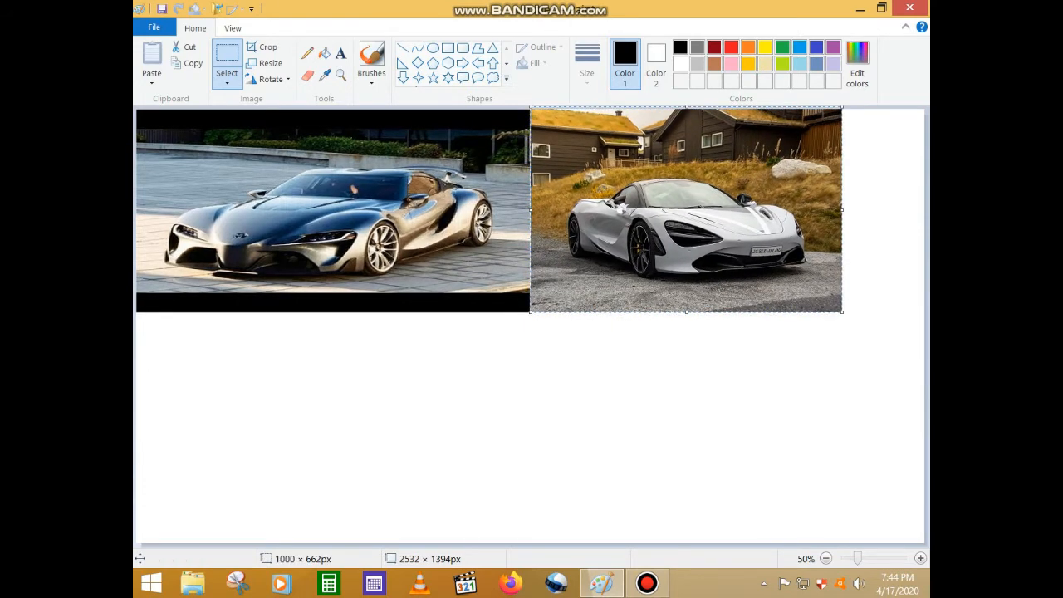
drag(842, 215, 922, 211)
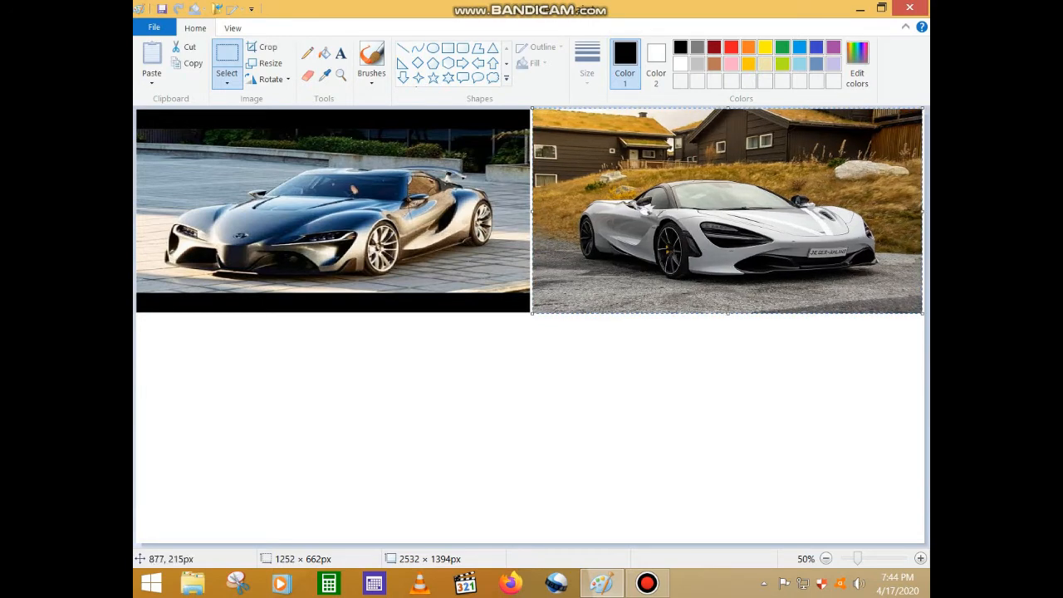
Step: Insert download.jpg, place it under the first car and resize it to about 1266 × 734 px to fill the lower-left quarter
click(151, 76)
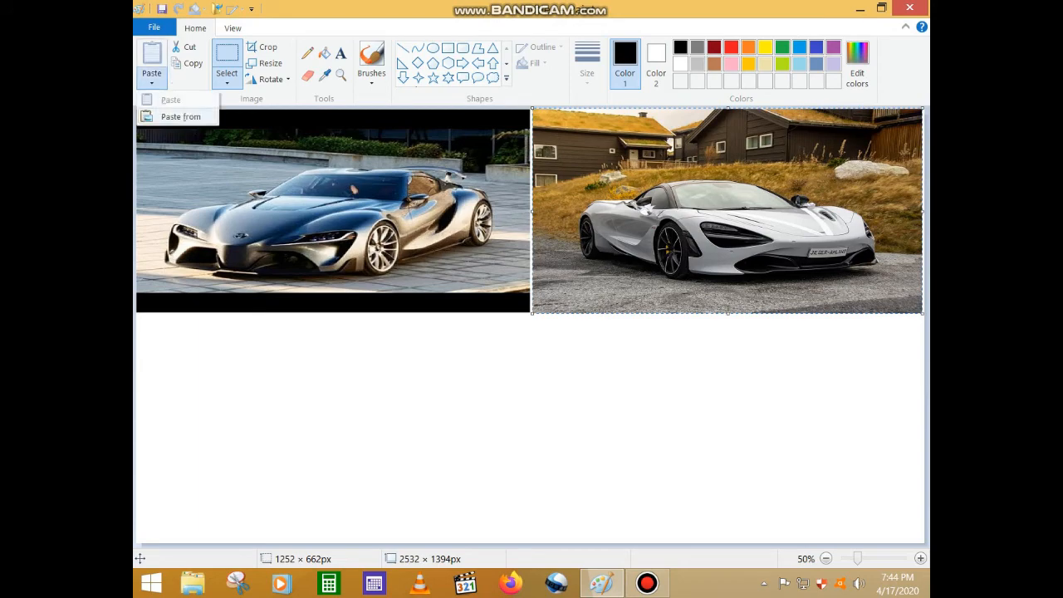
click(180, 117)
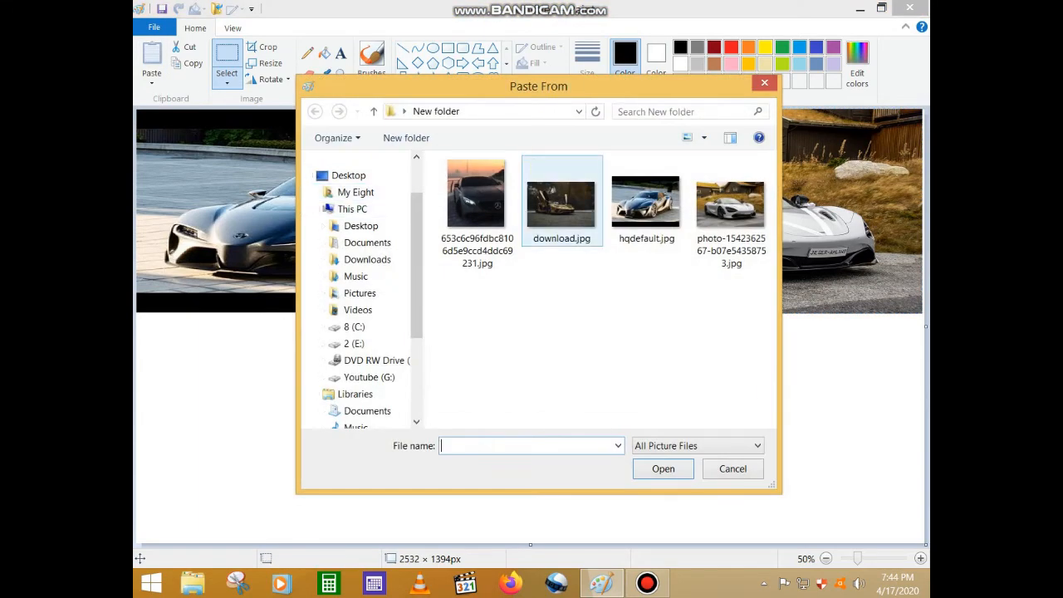
double_click(562, 203)
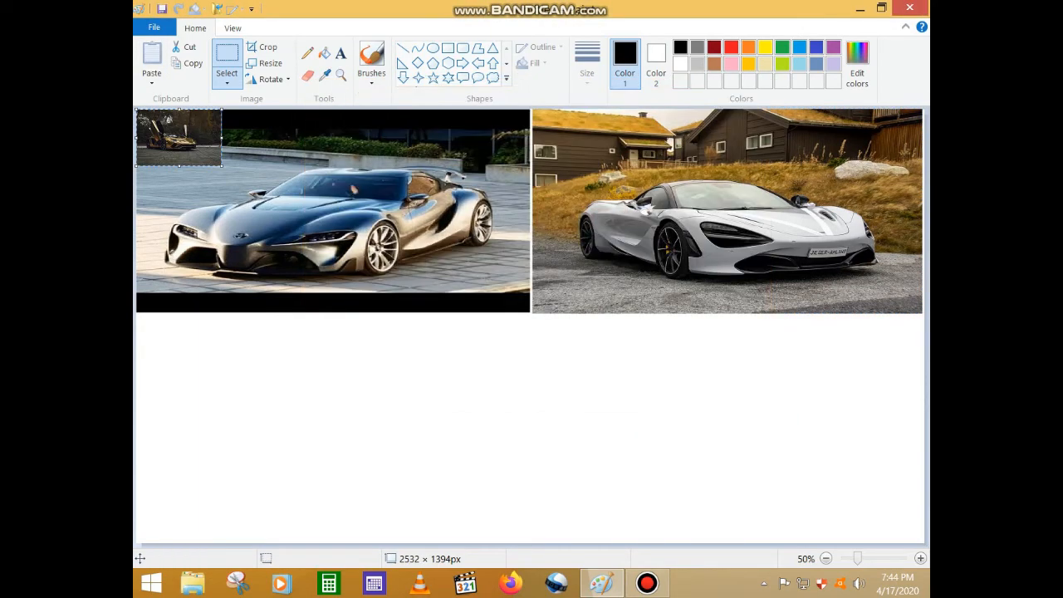
drag(221, 165, 530, 316)
drag(431, 301, 430, 507)
drag(357, 407, 359, 407)
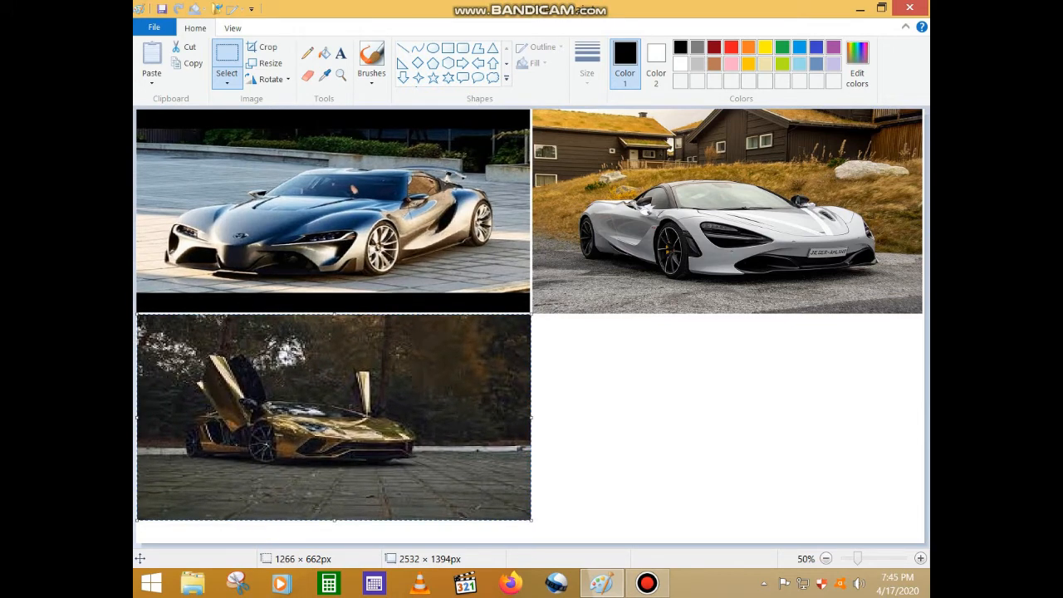
drag(334, 520, 333, 541)
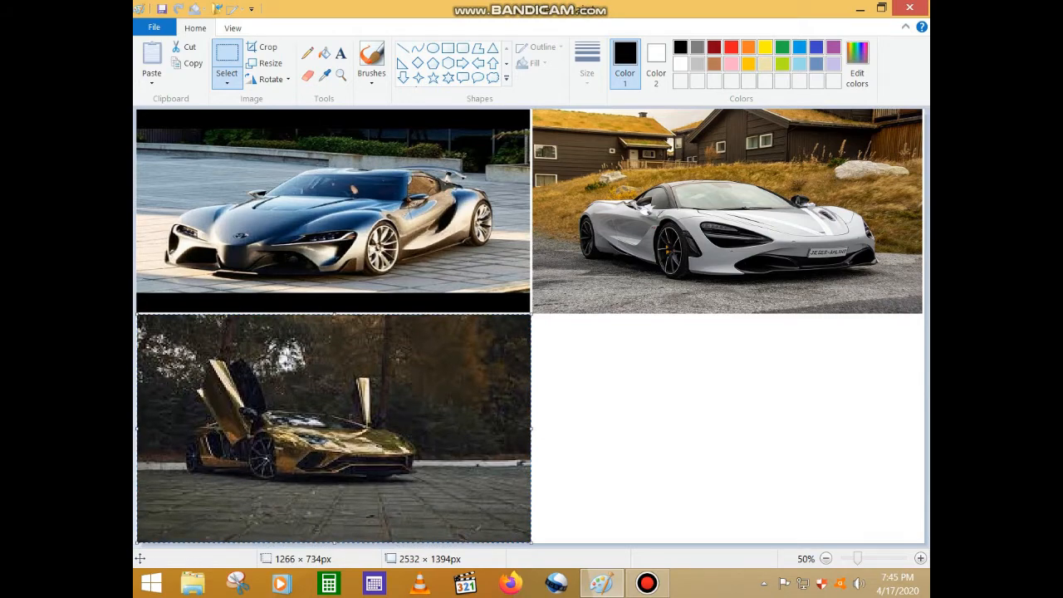
Step: Insert 653c6c96fdbc8106d5e9ccd4ddc69231.jpg and fit it into the canvas's empty lower-right quarter at about 1266 × 732 px
click(151, 81)
click(180, 116)
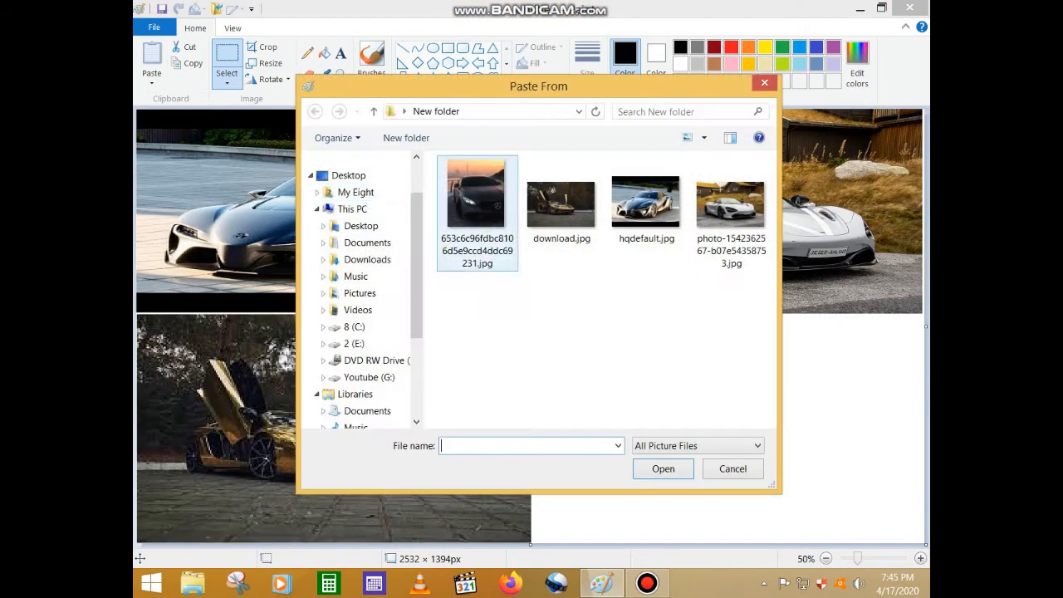
click(477, 213)
key(Return)
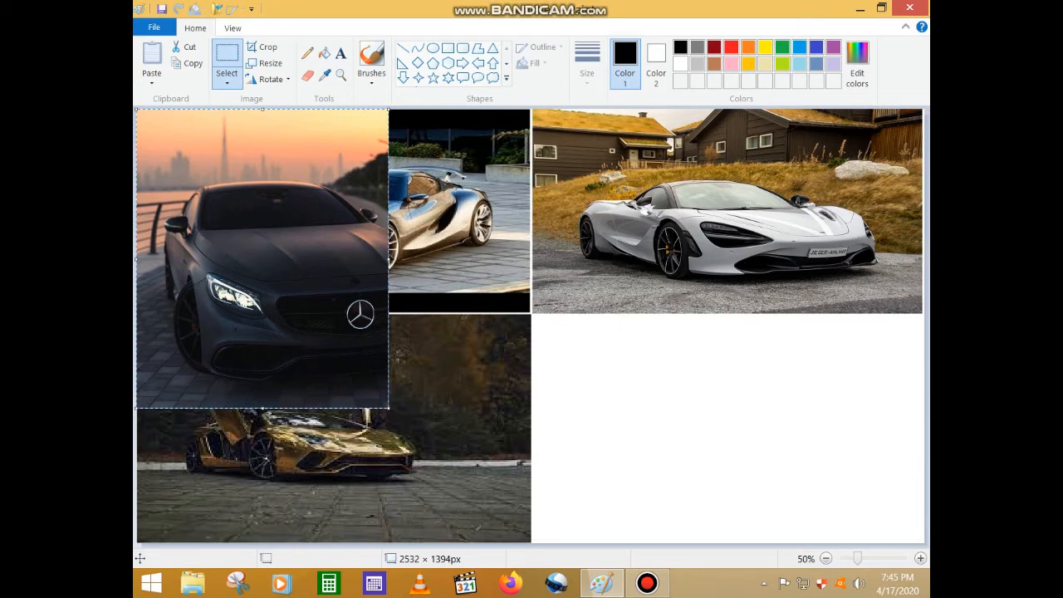
drag(388, 407, 530, 314)
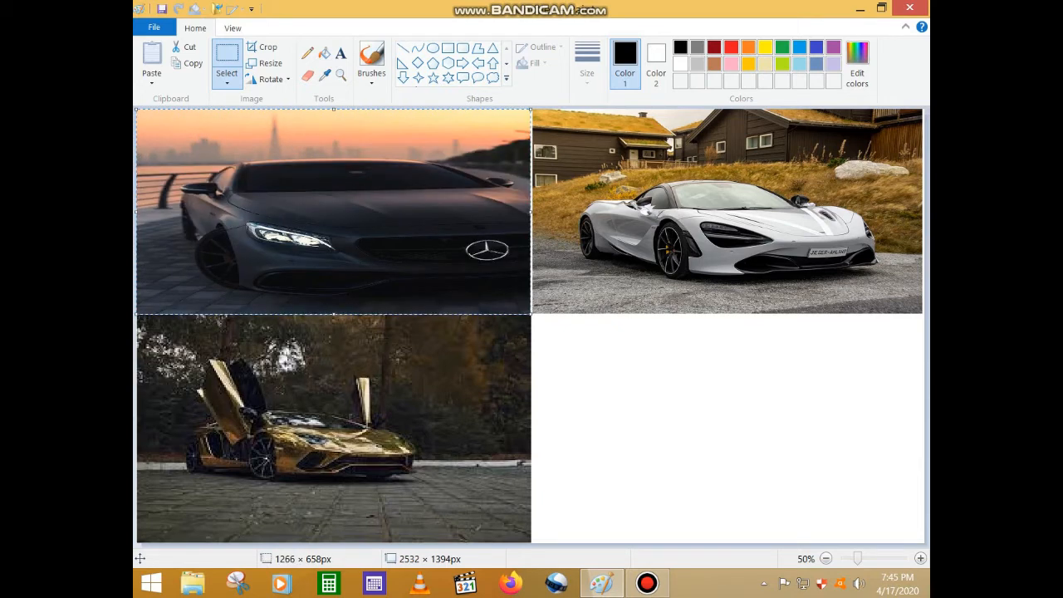
drag(528, 276, 924, 481)
drag(729, 519, 730, 542)
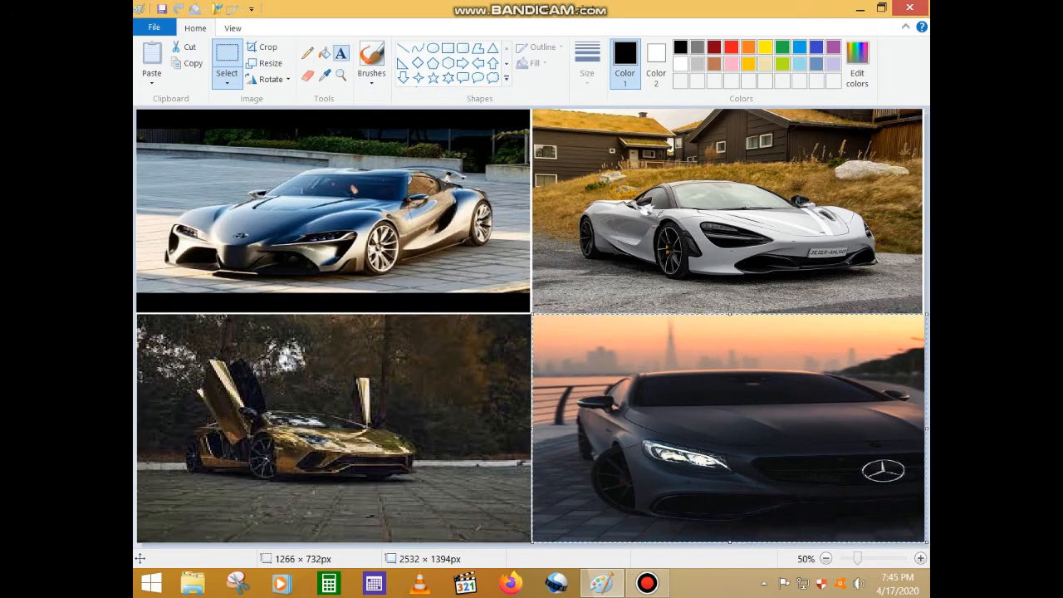
Step: Add the white text "10 sports cars of the world" in a text box of about 2007 × 1051 px over the pictures
click(341, 53)
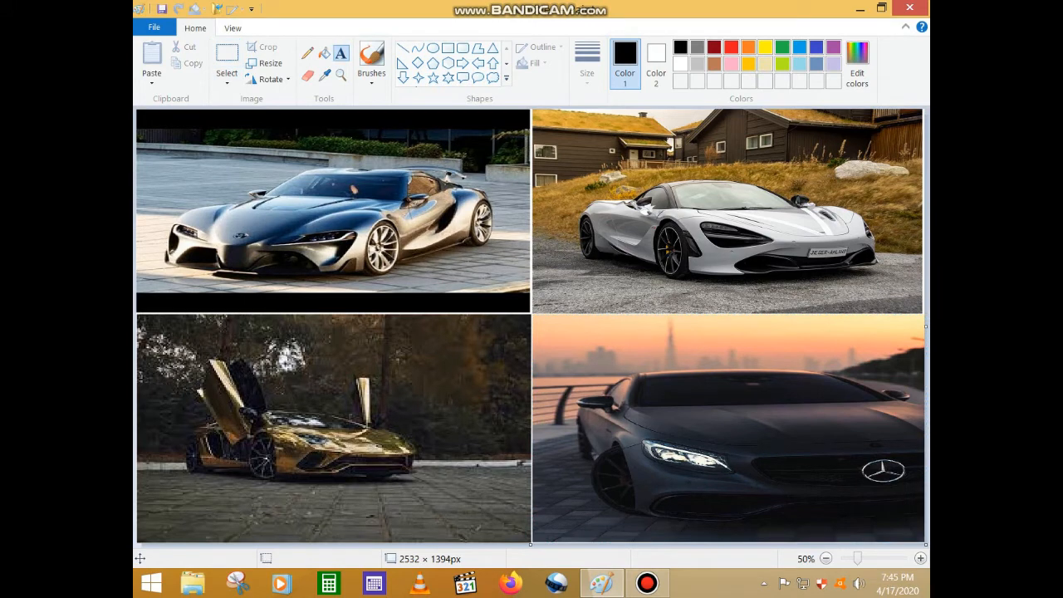
drag(189, 162, 813, 489)
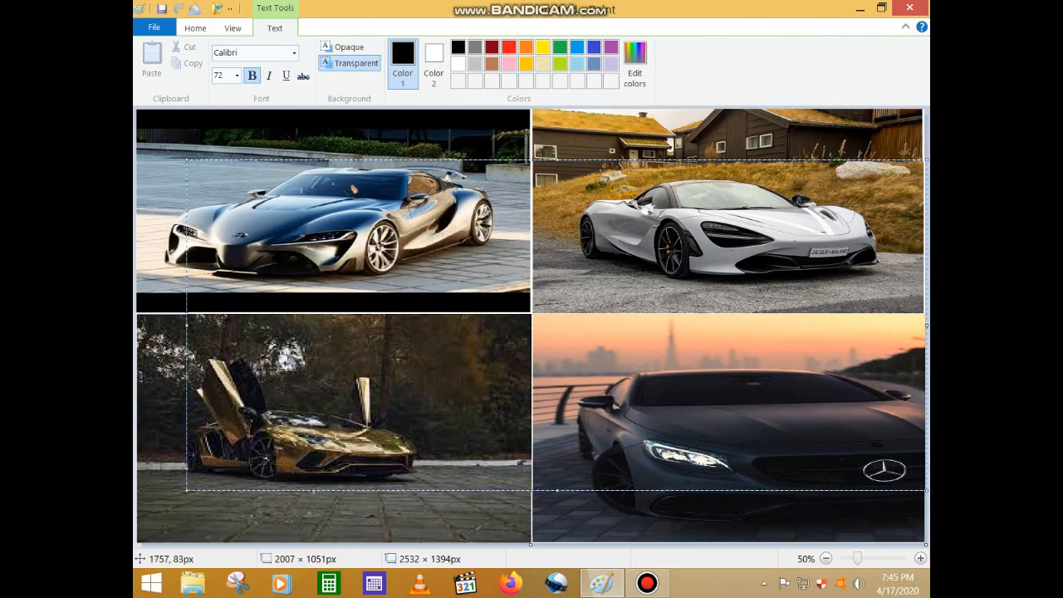
click(458, 64)
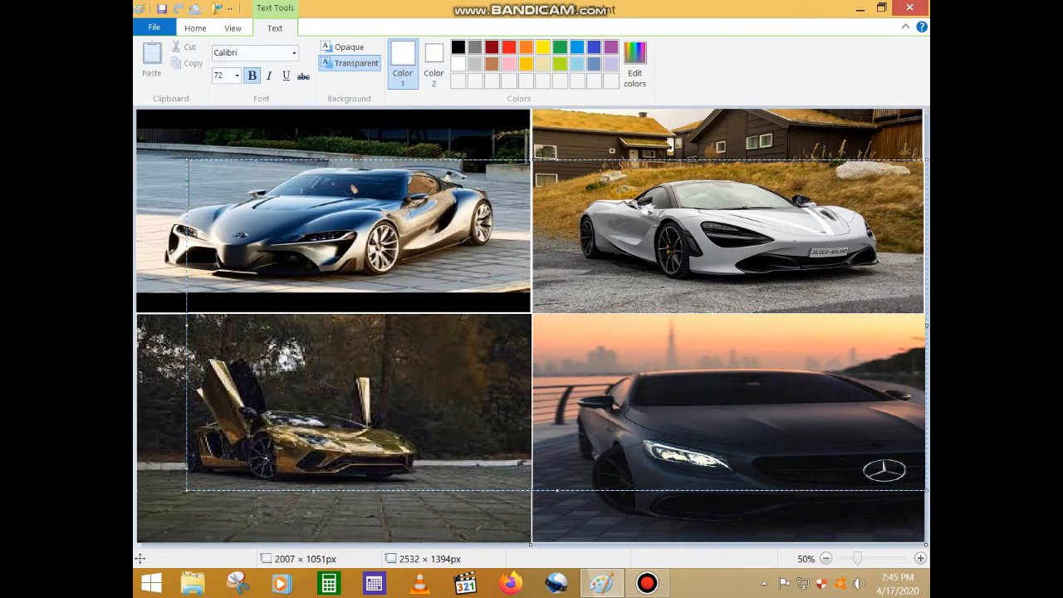
text(!)
key(BackSpace)
text(10)
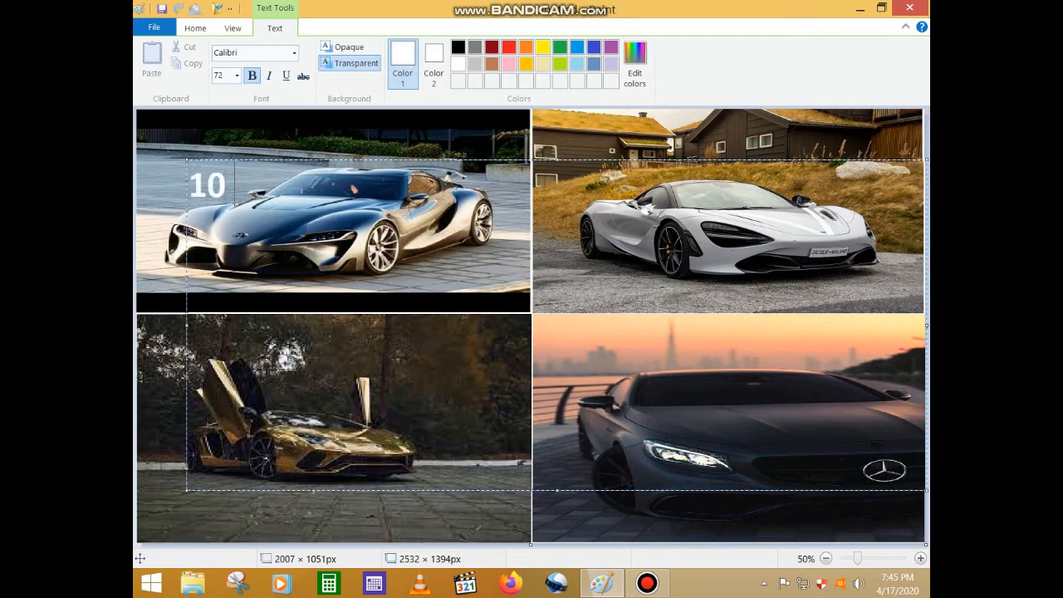
text( spor)
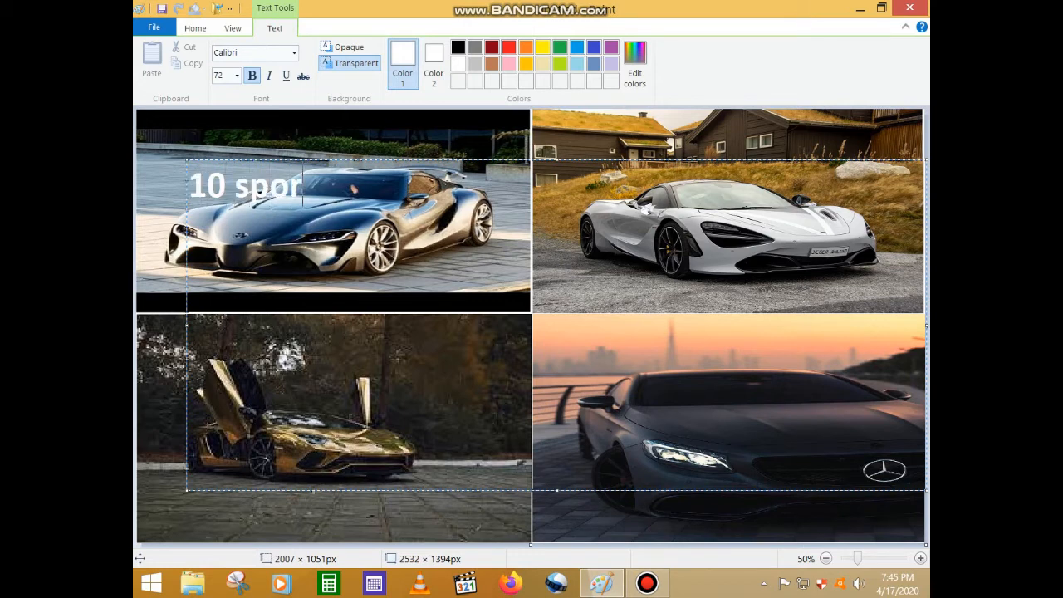
text(ts cars)
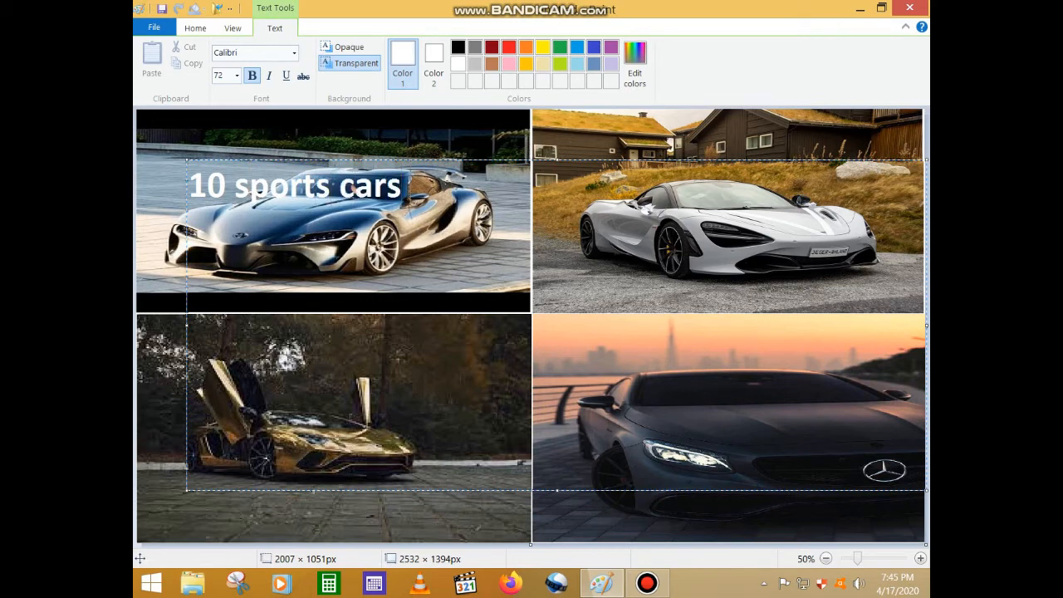
text( of the)
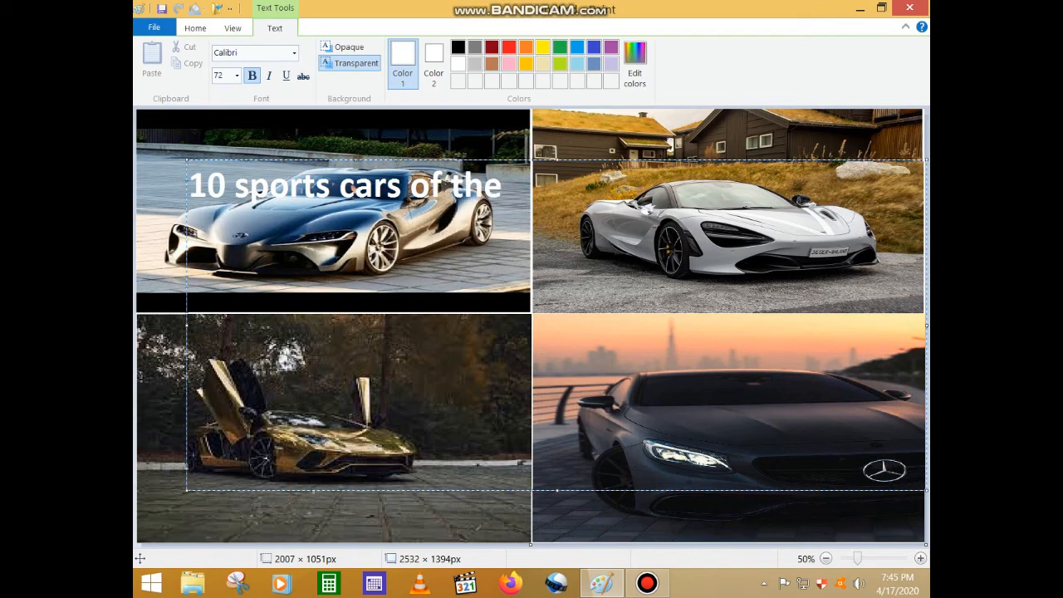
text( world)
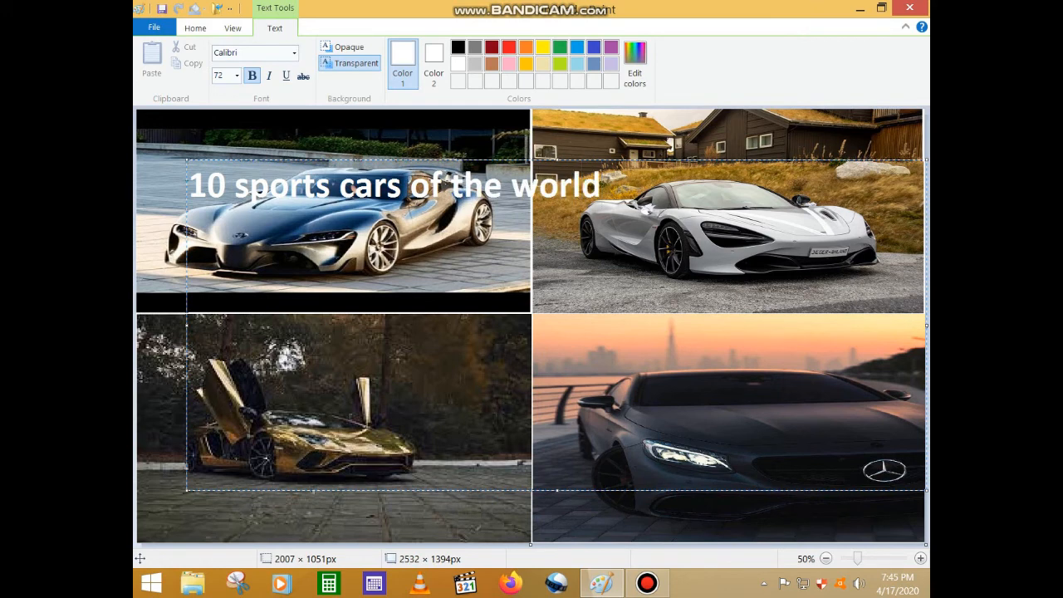
Step: Select the whole title text and set its font size to 200
key(shift+Left)
key(shift+Left)
key(shift+Left)
key(shift+Left)
key(shift+Left)
key(shift+Left)
key(shift+Left)
key(shift+Left)
key(shift+Left)
key(shift+Left)
key(shift+Left)
key(shift+Left)
key(shift+Left)
key(shift+Left)
key(shift+Left)
key(shift+Left)
key(shift+Left)
key(shift+Left)
key(shift+Left)
key(shift+Left)
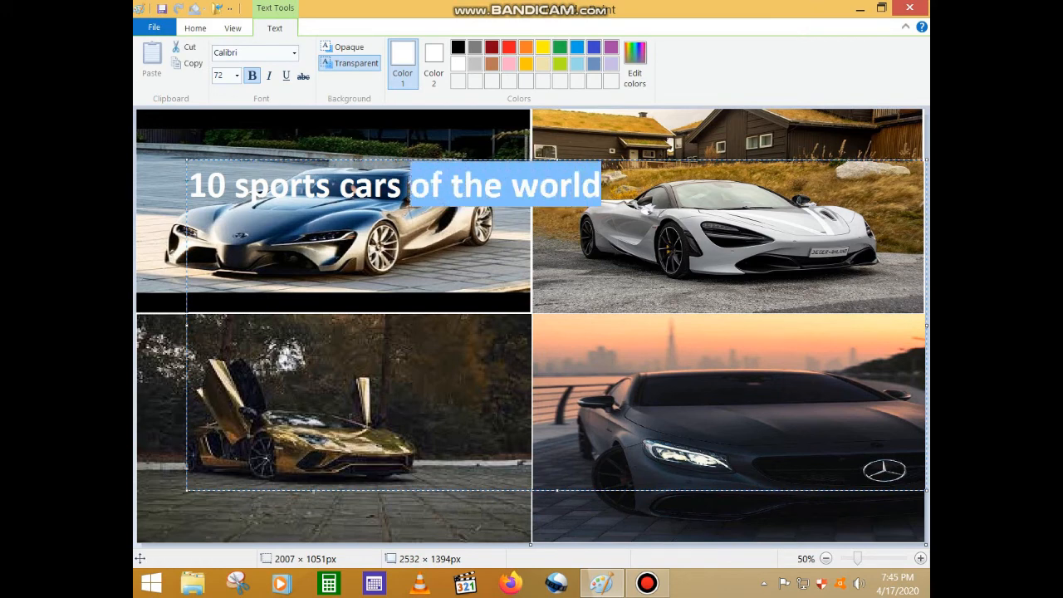
key(shift+Left)
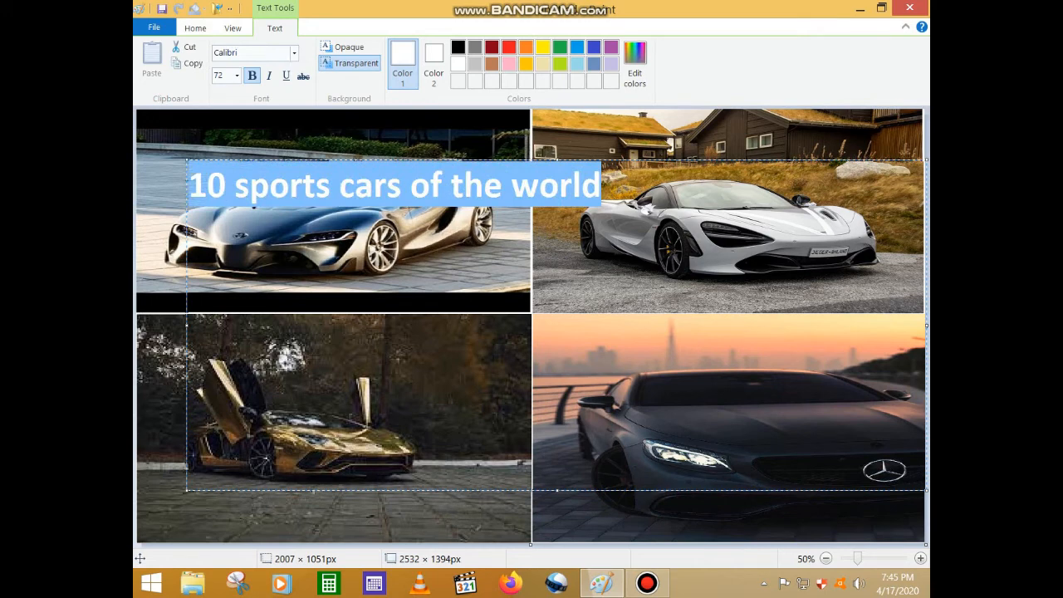
click(237, 75)
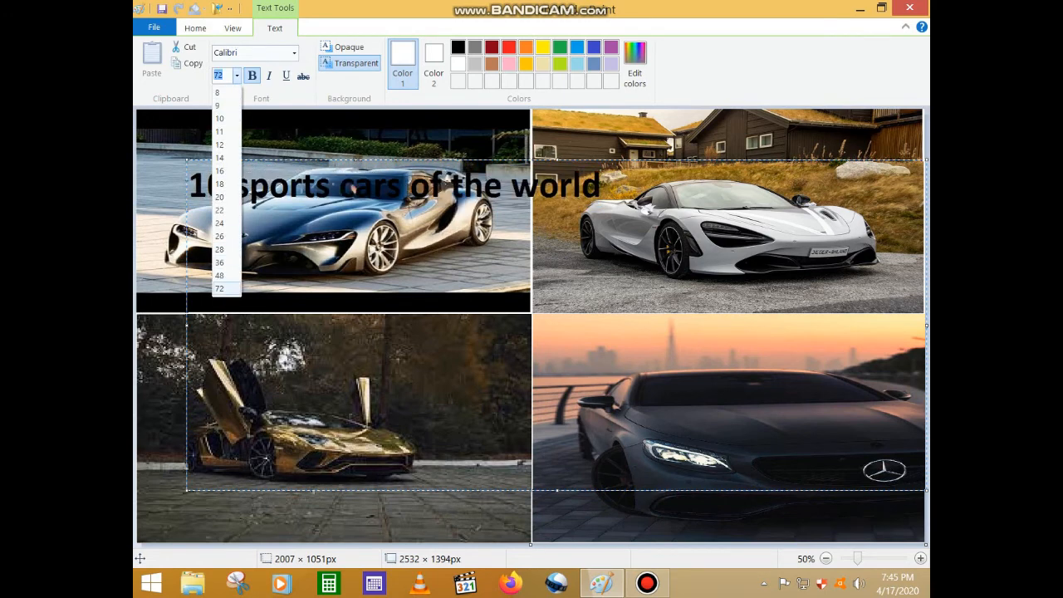
click(224, 75)
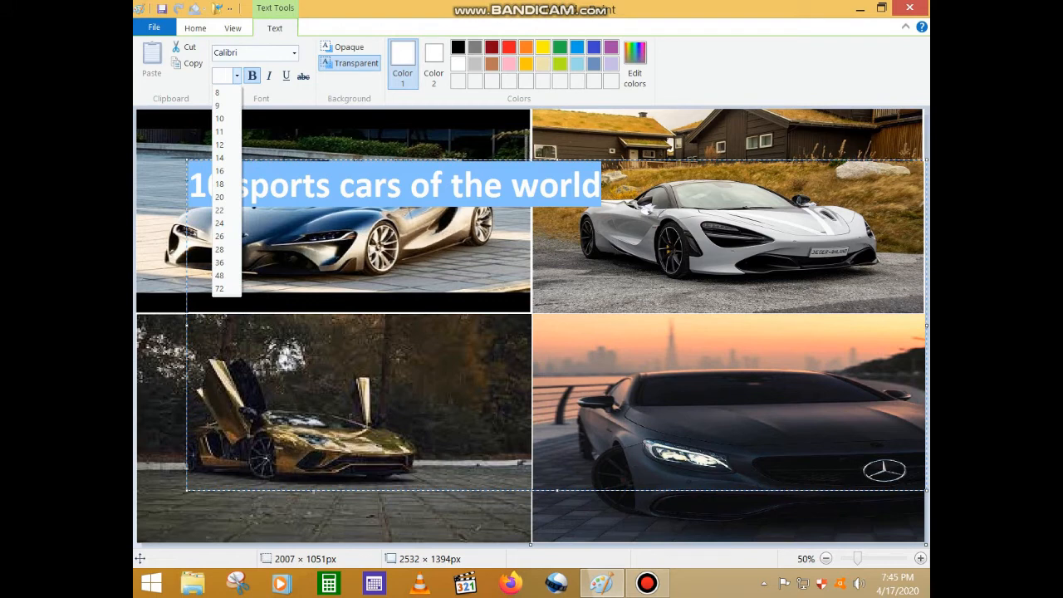
text(10)
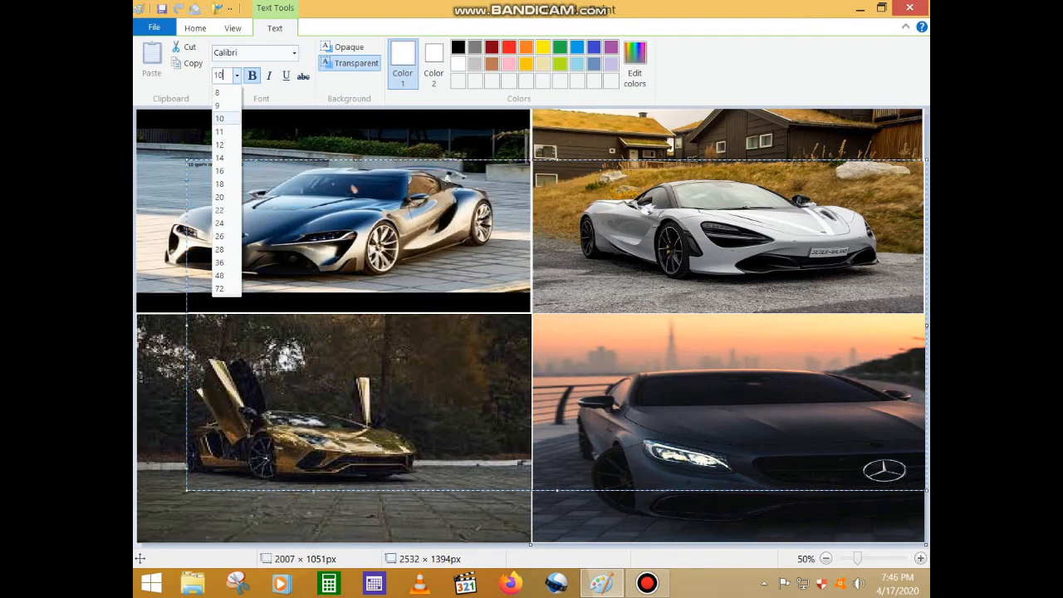
text(0)
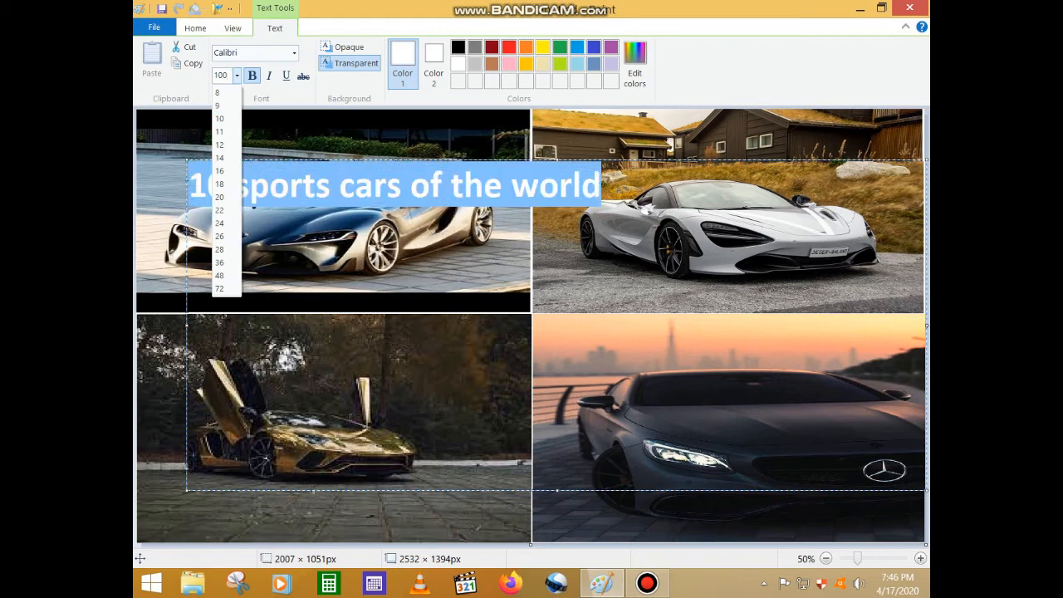
text(200)
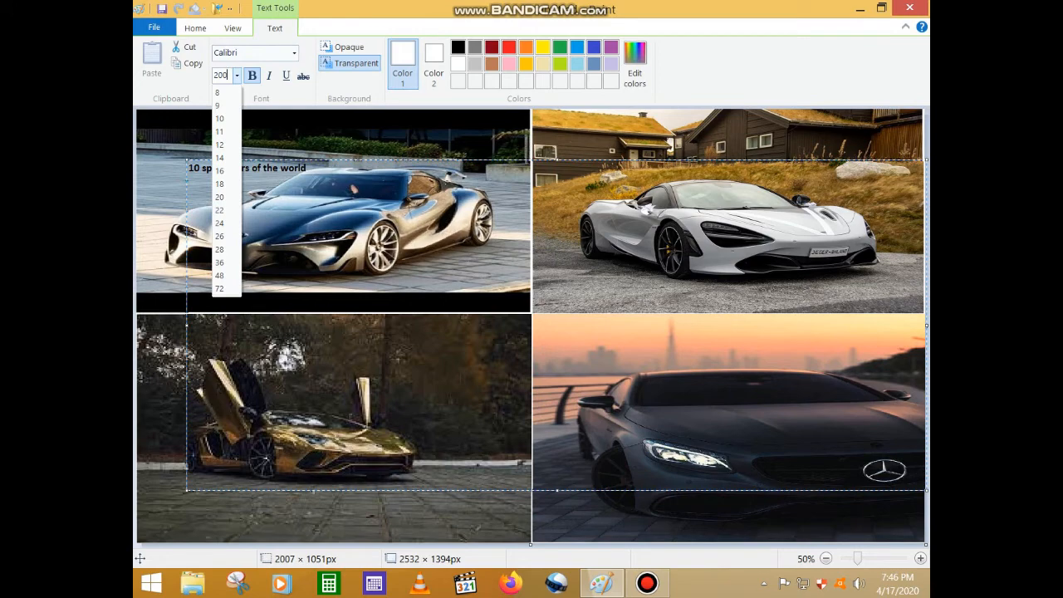
key(Return)
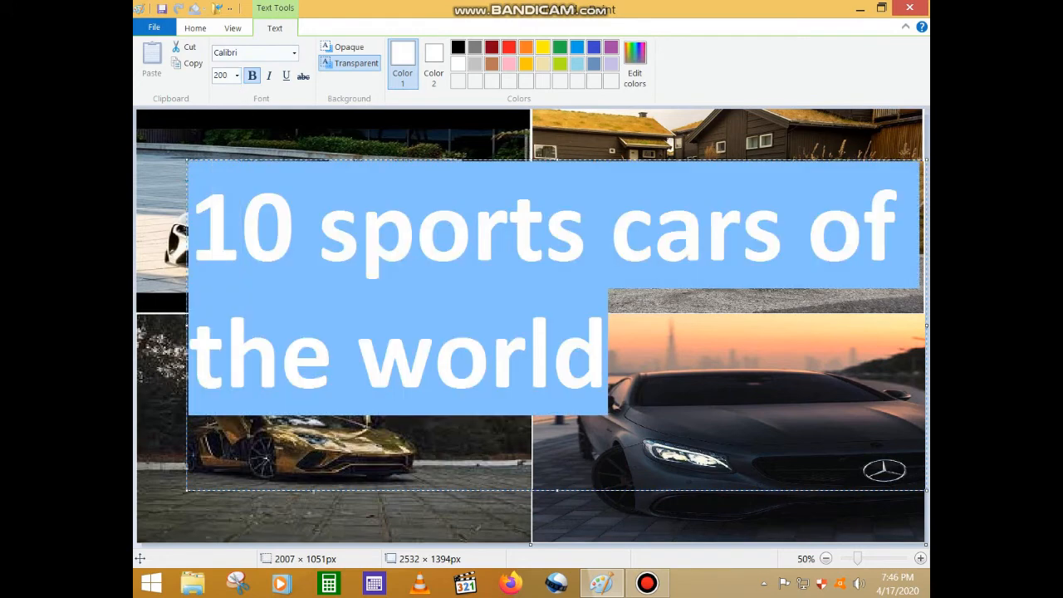
Step: Centre the title's second line under the first with spaces, then move the text box slightly down and place it on the canvas
click(189, 352)
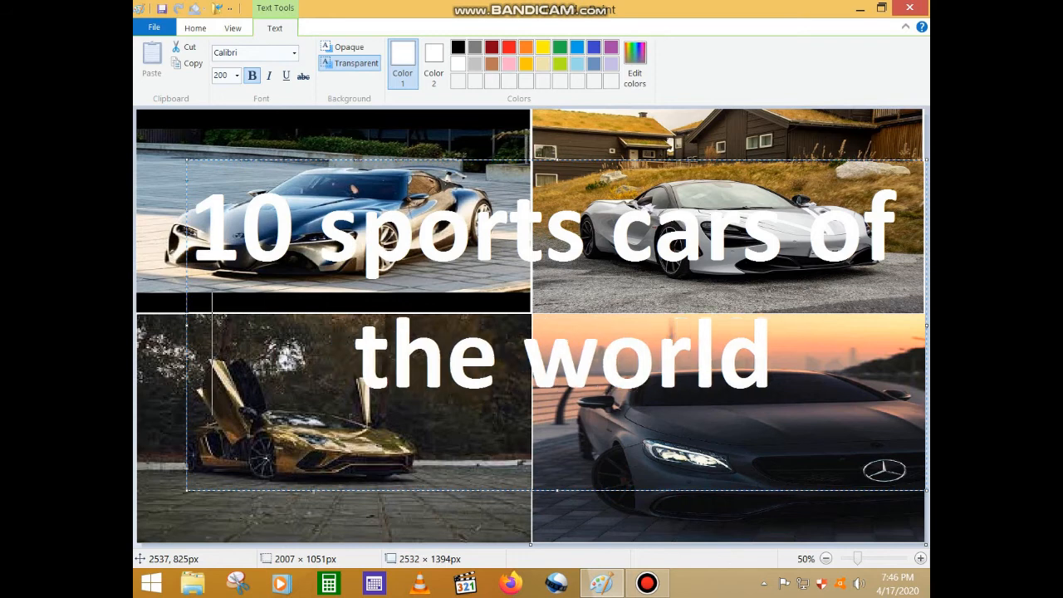
key(BackSpace)
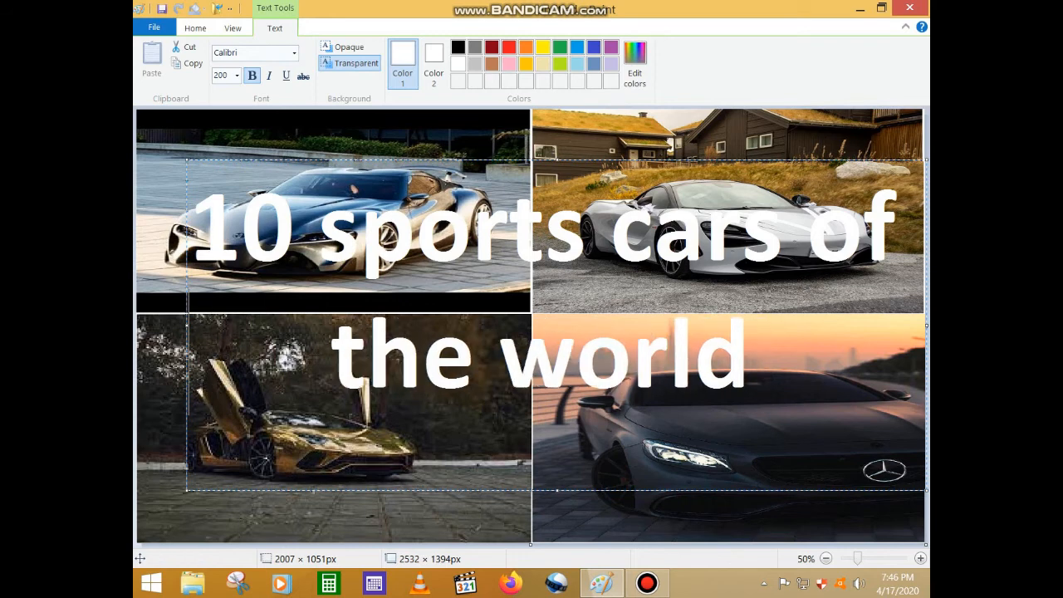
drag(726, 160, 722, 188)
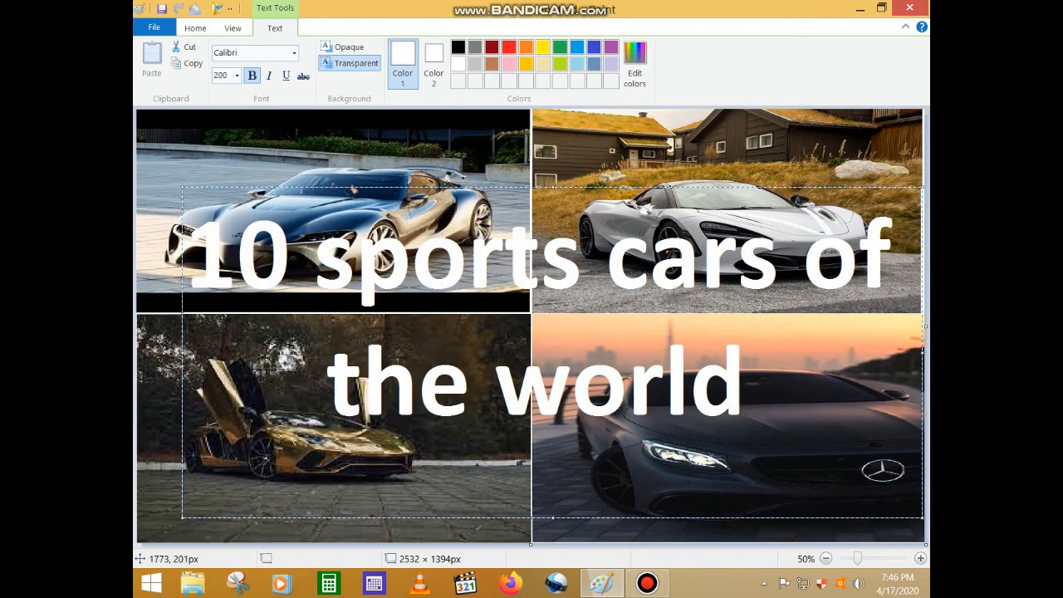
click(888, 123)
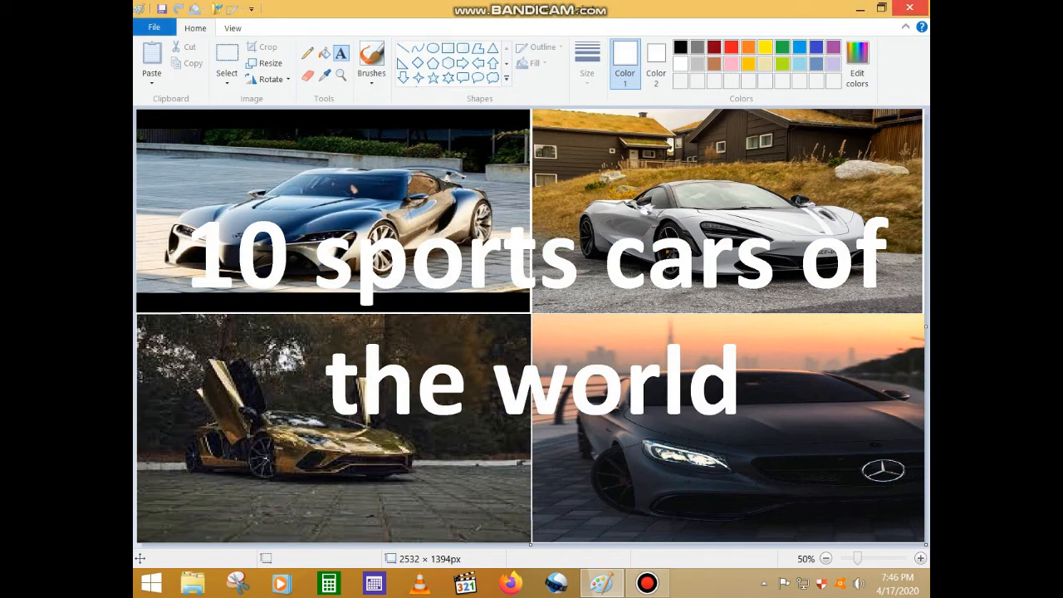
Step: Close Paint, saving the picture to the Desktop as Untitled.png, and open the saved file
click(909, 7)
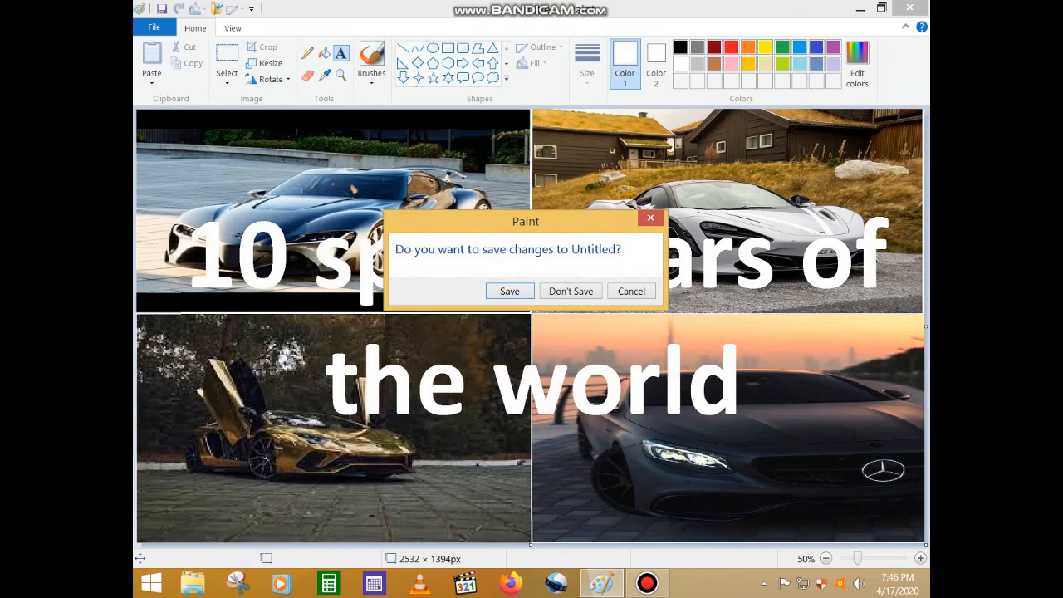
click(510, 291)
click(362, 192)
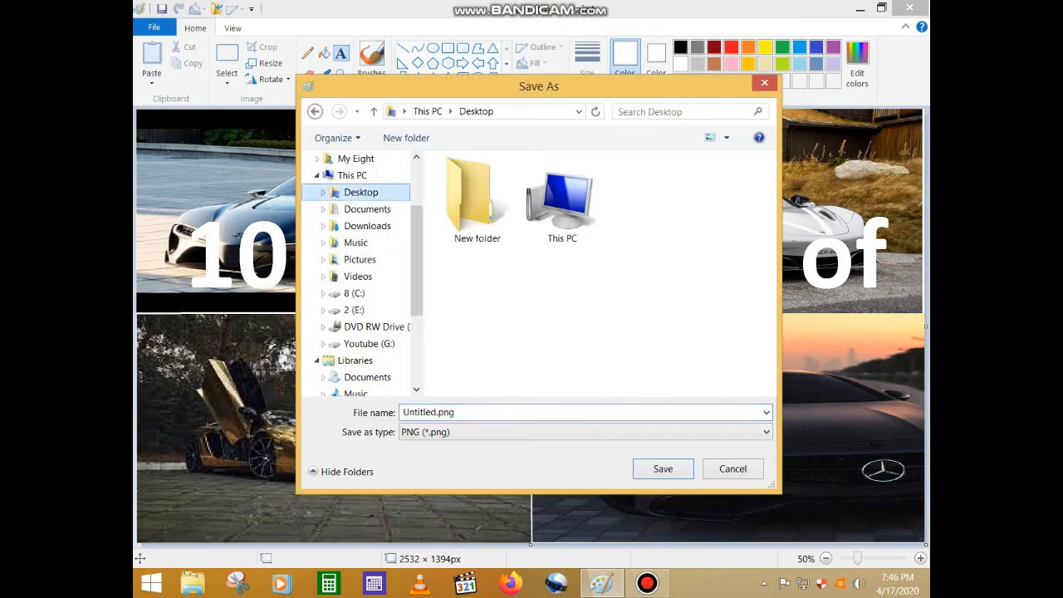
click(663, 468)
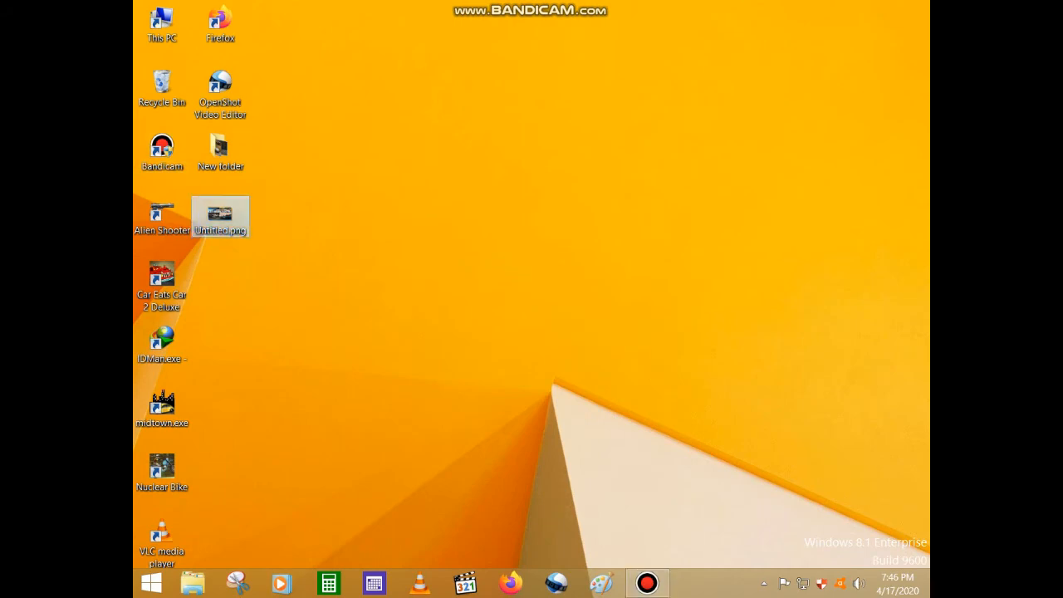
double_click(220, 216)
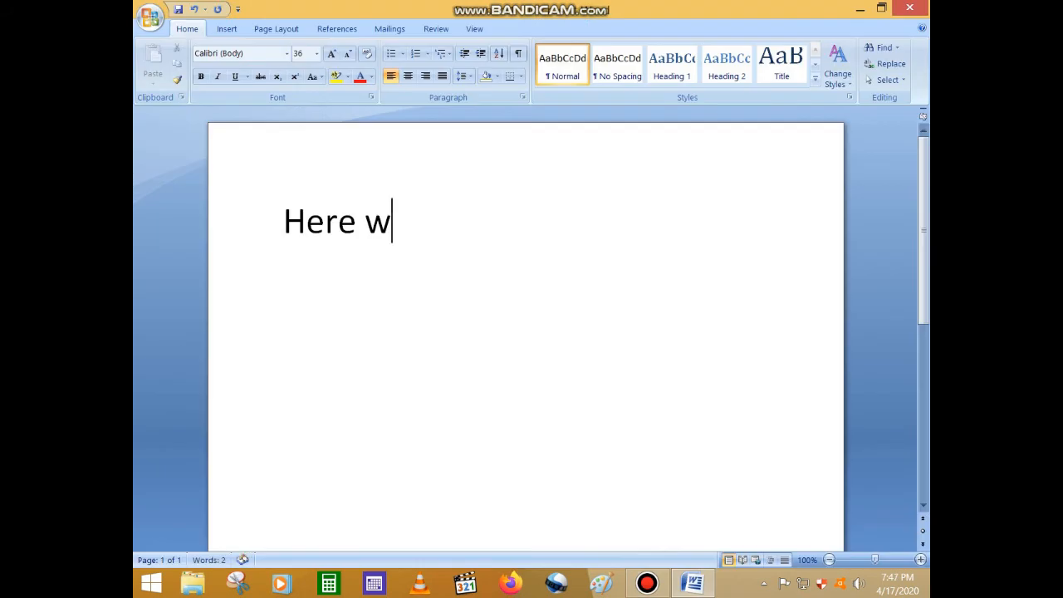
Step: Switch to Word and complete the started sentence to read "Here we have make a beautiful thumbnail"
text(e )
text(have make)
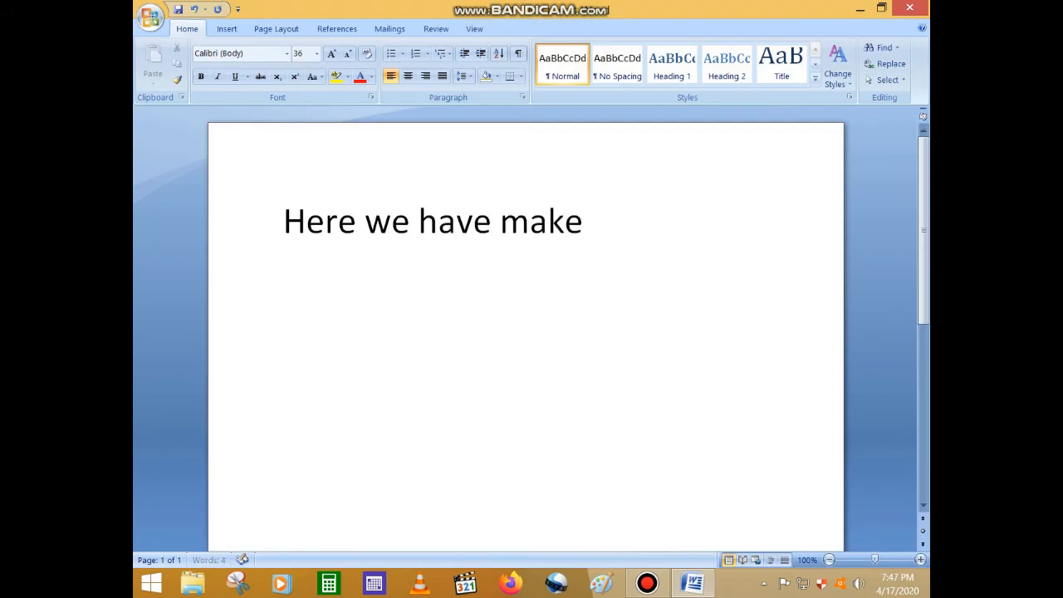
text( a bea)
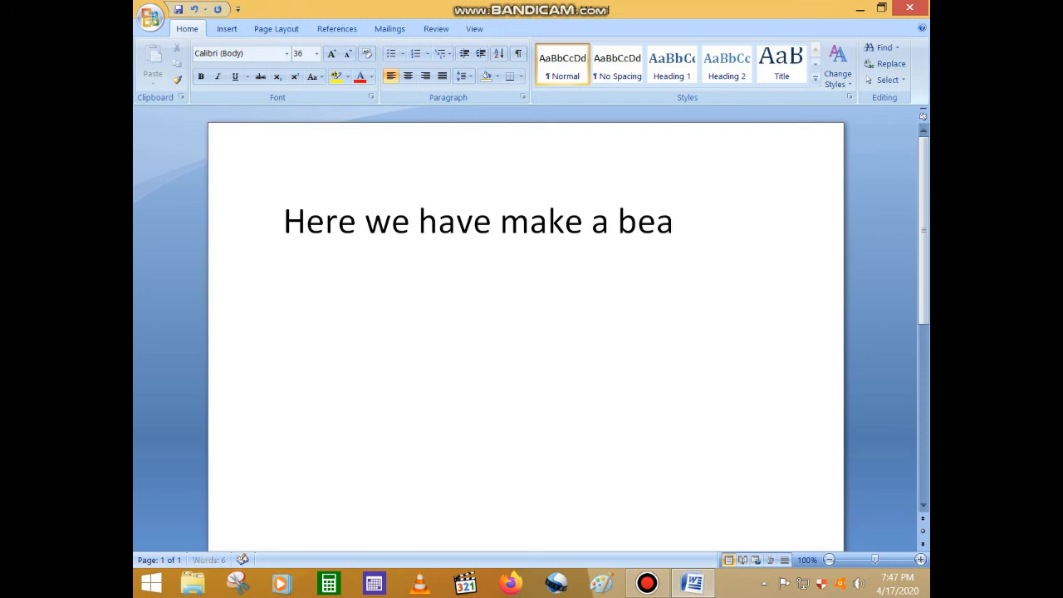
text(utiful)
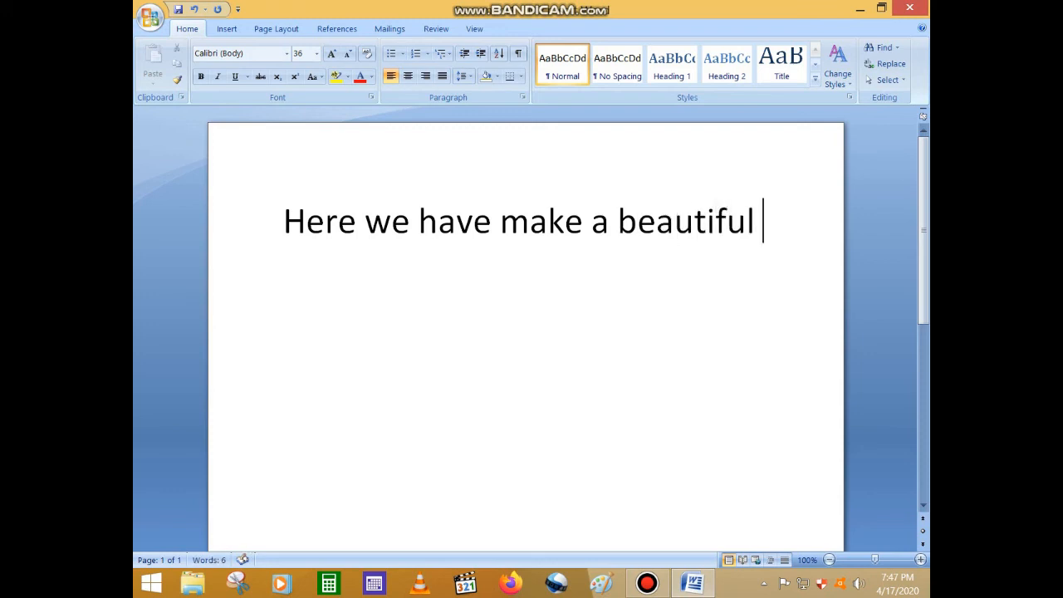
text( thumbnail)
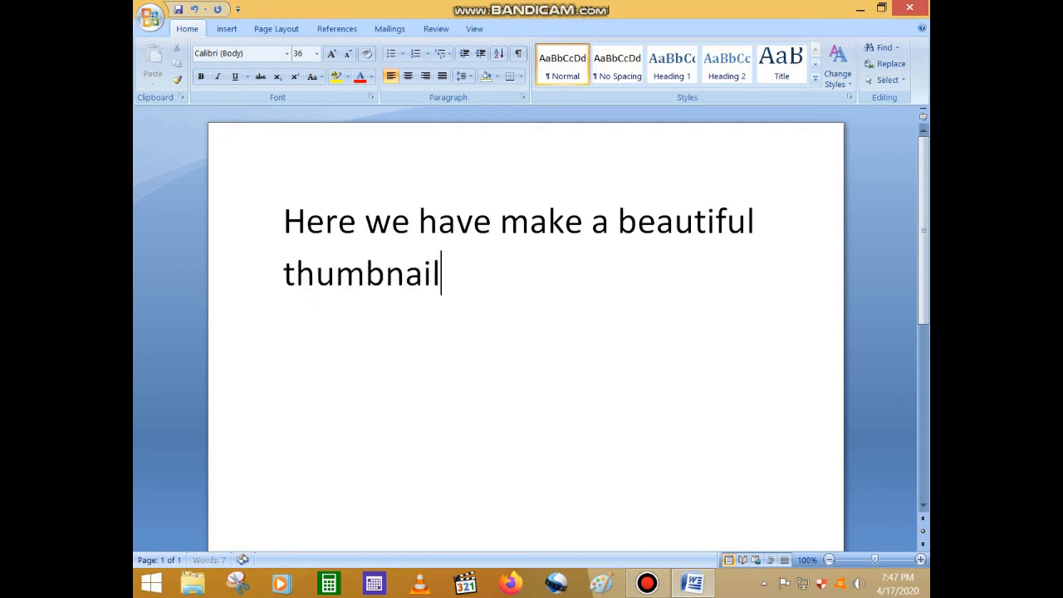